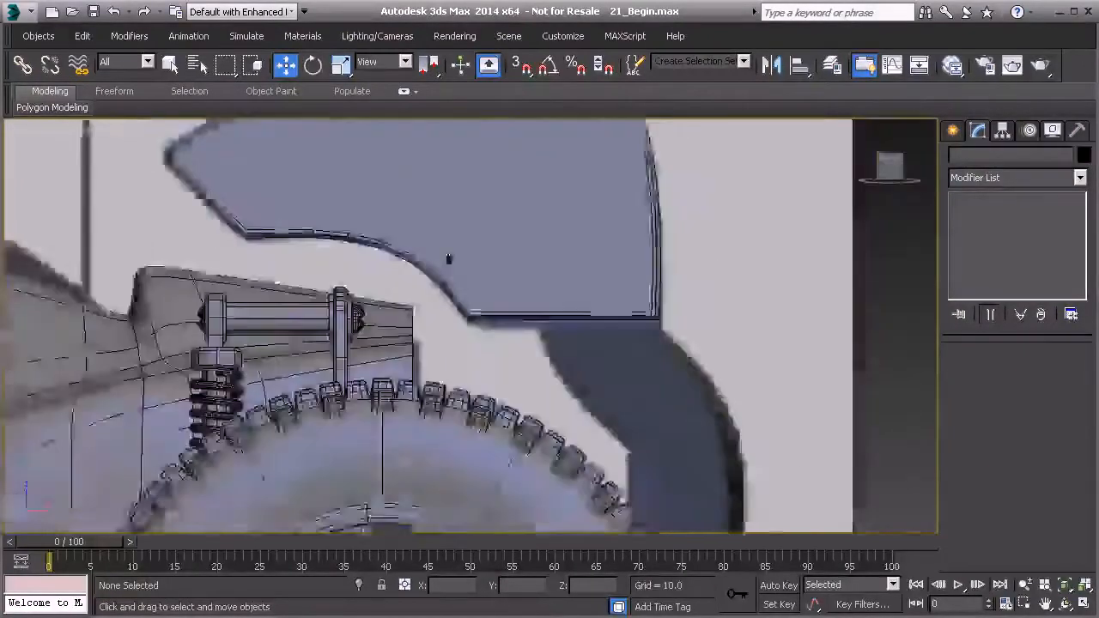
Draw a four-point line following the reference support, from the base block up into the side panel, keeping the end segments vertical
middle_click_drag(580, 382, 485, 298)
scroll(524, 318, "down", 2)
middle_click_drag(534, 333, 543, 377)
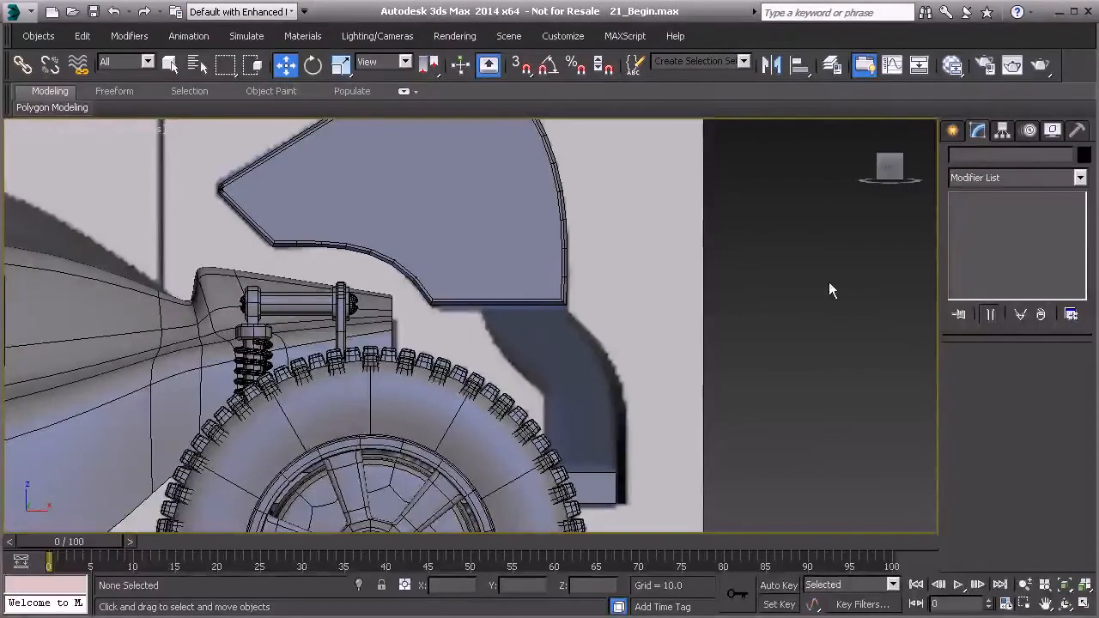
left_click(953, 131)
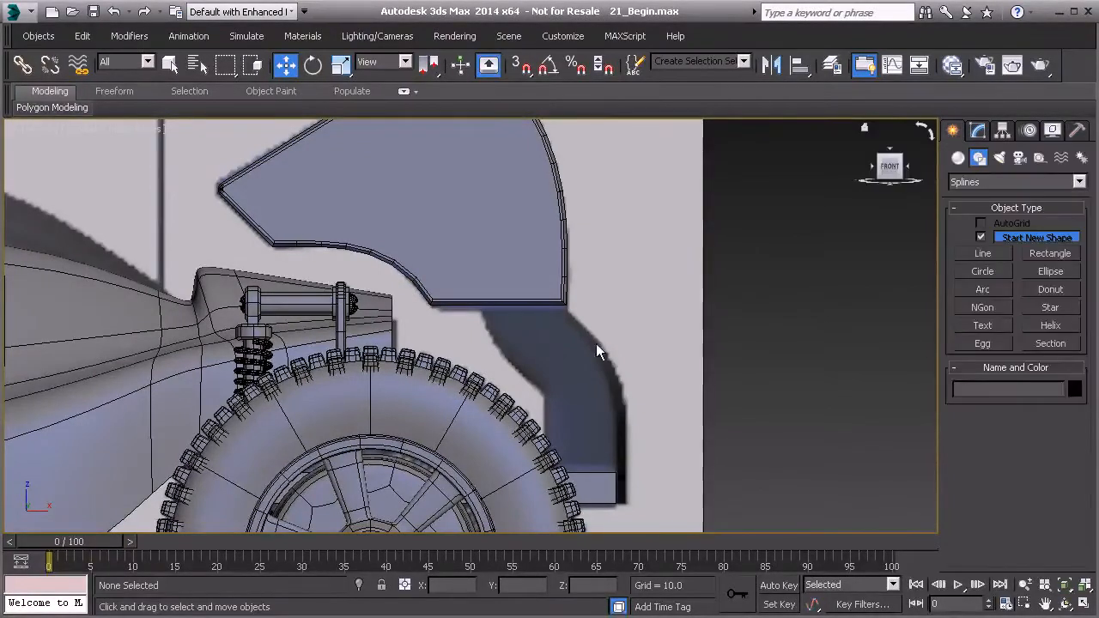
left_click(982, 254)
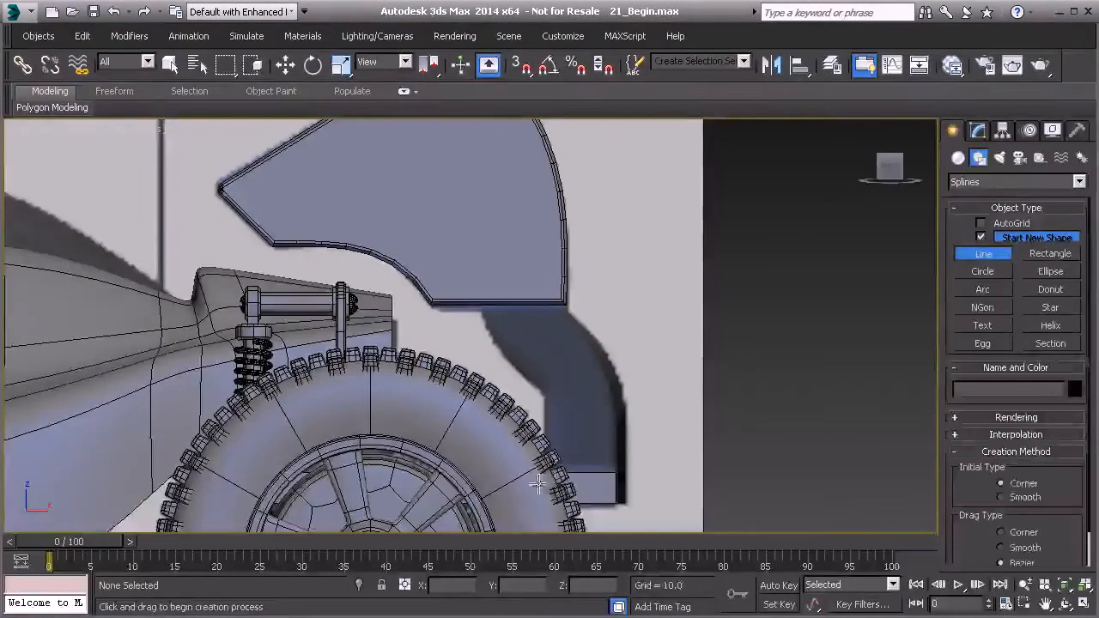
left_click(581, 471)
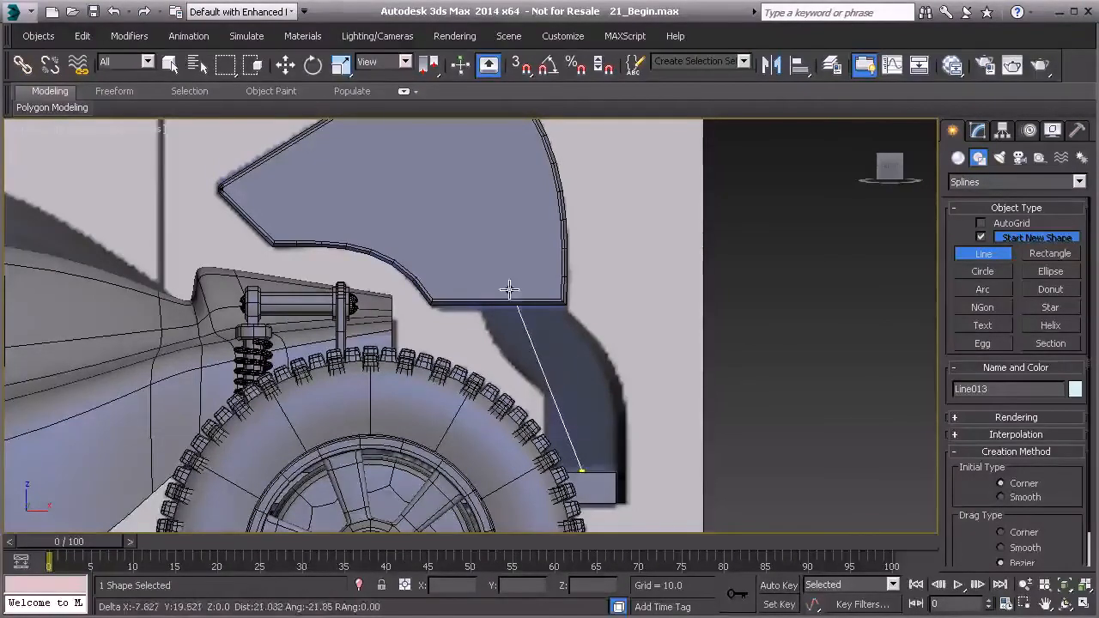
left_click(575, 381, "shift")
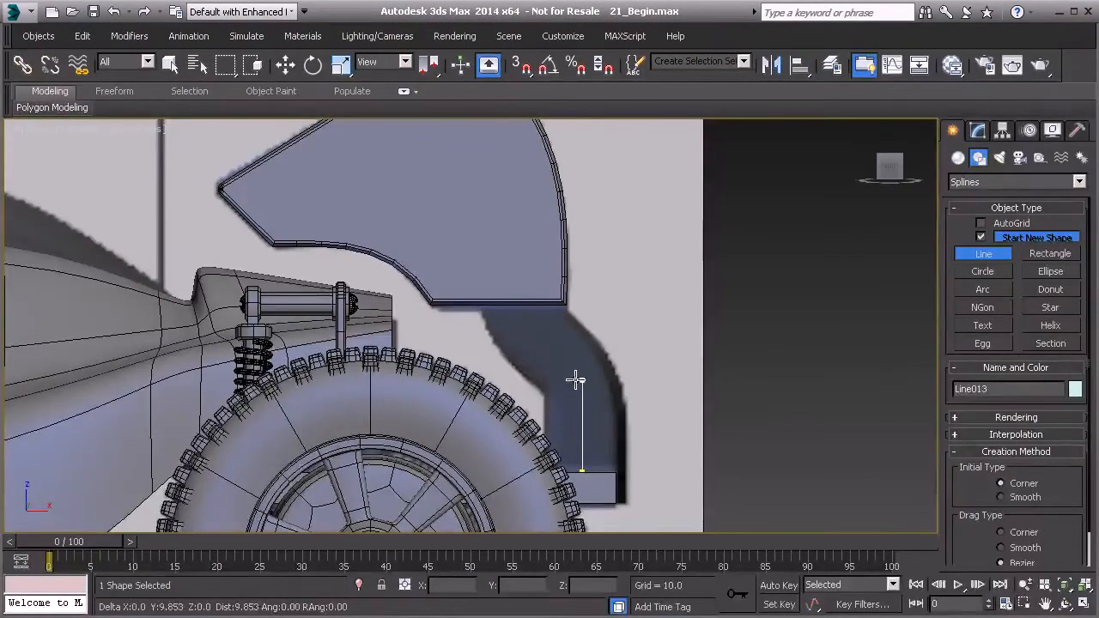
left_click(527, 327, "shift")
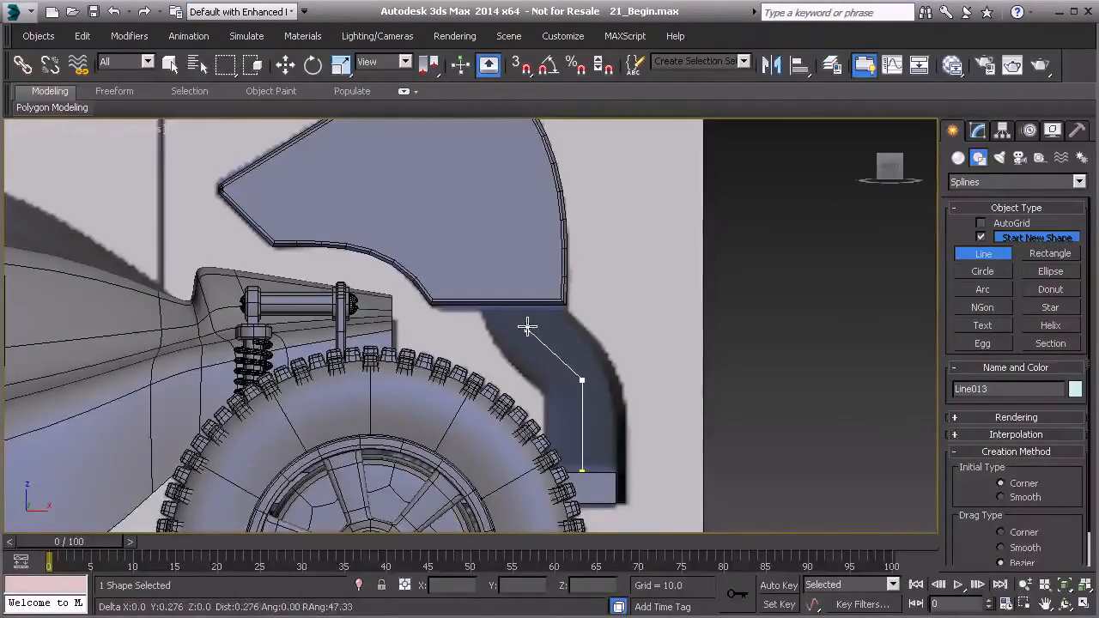
left_click(523, 274, "shift")
right_click(525, 276)
In wireframe display, shift the line's upper two vertices slightly along X toward the wheel, to about X 79.47
key("F3")
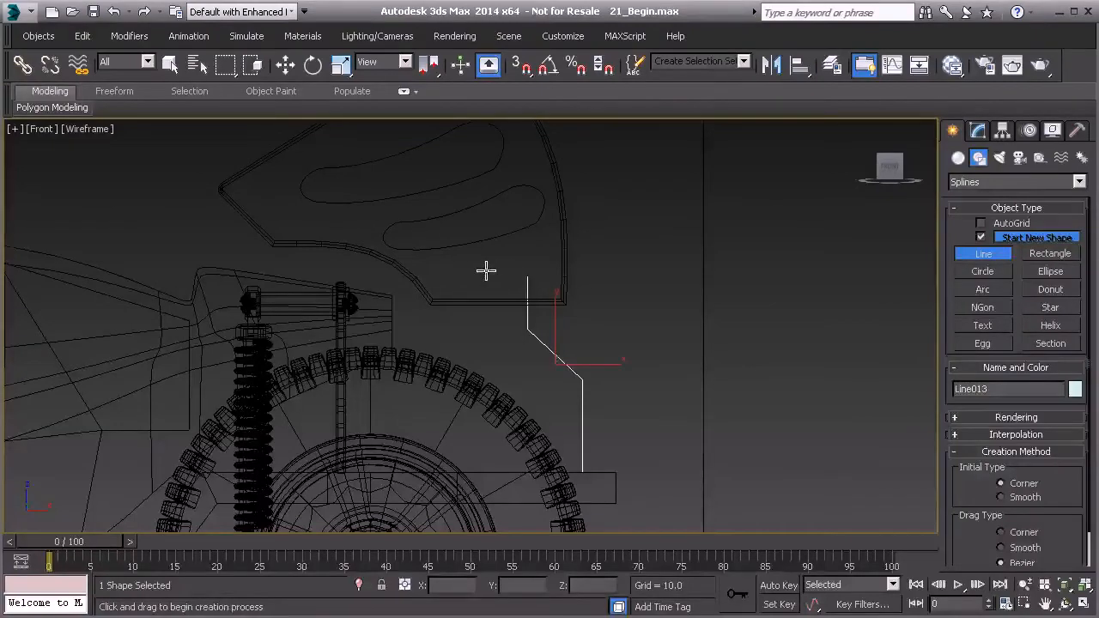
key("w")
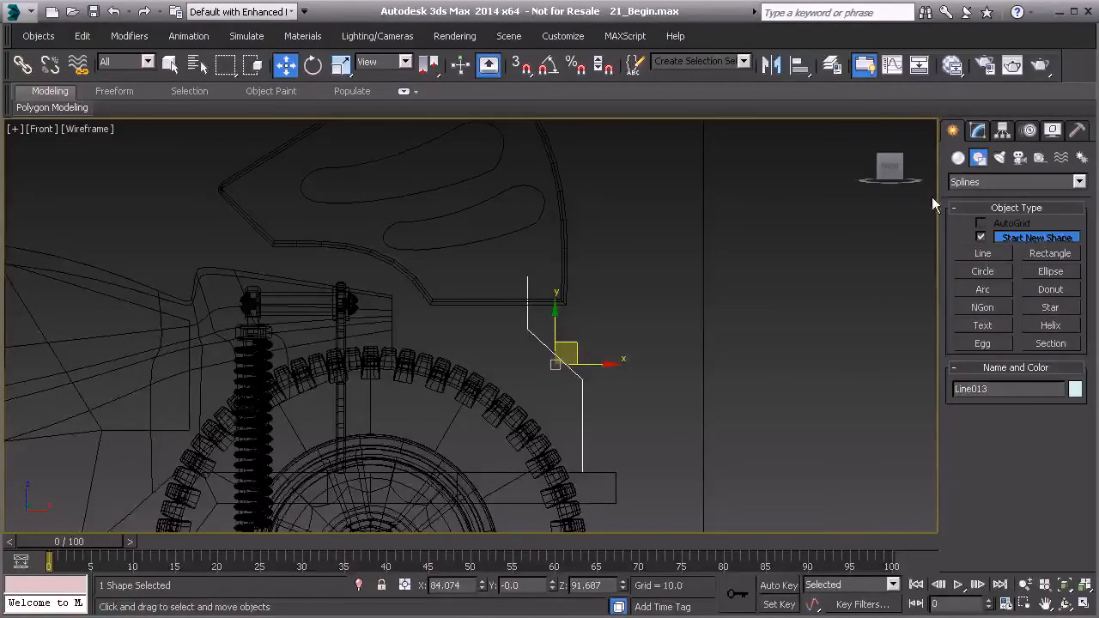
left_click(977, 130)
left_click(993, 411)
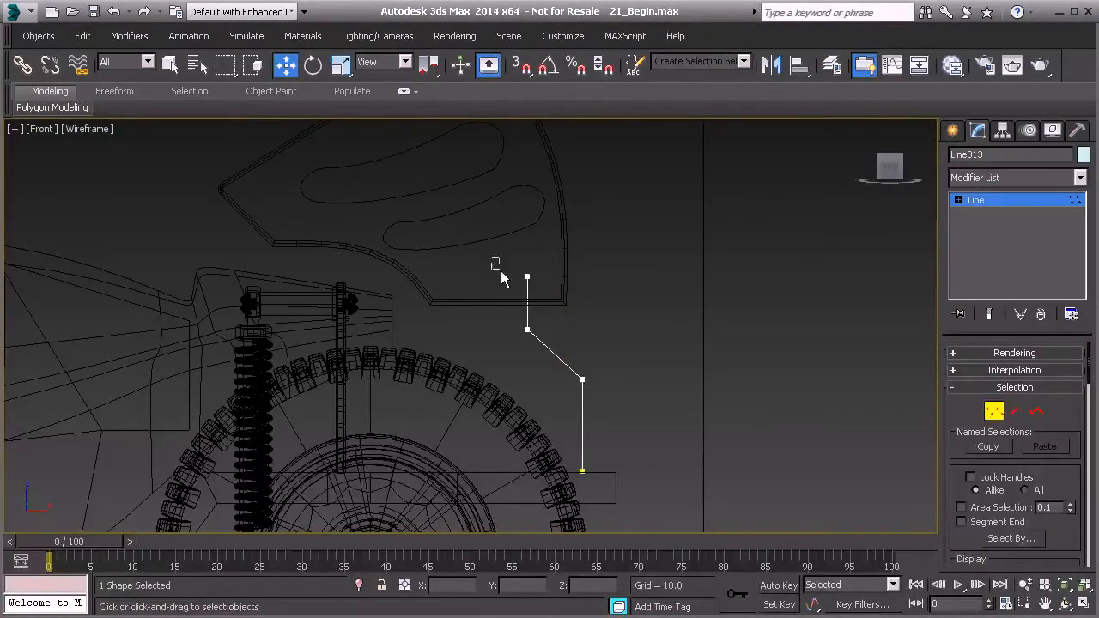
left_click(527, 328)
left_click_drag(570, 328, 555, 328)
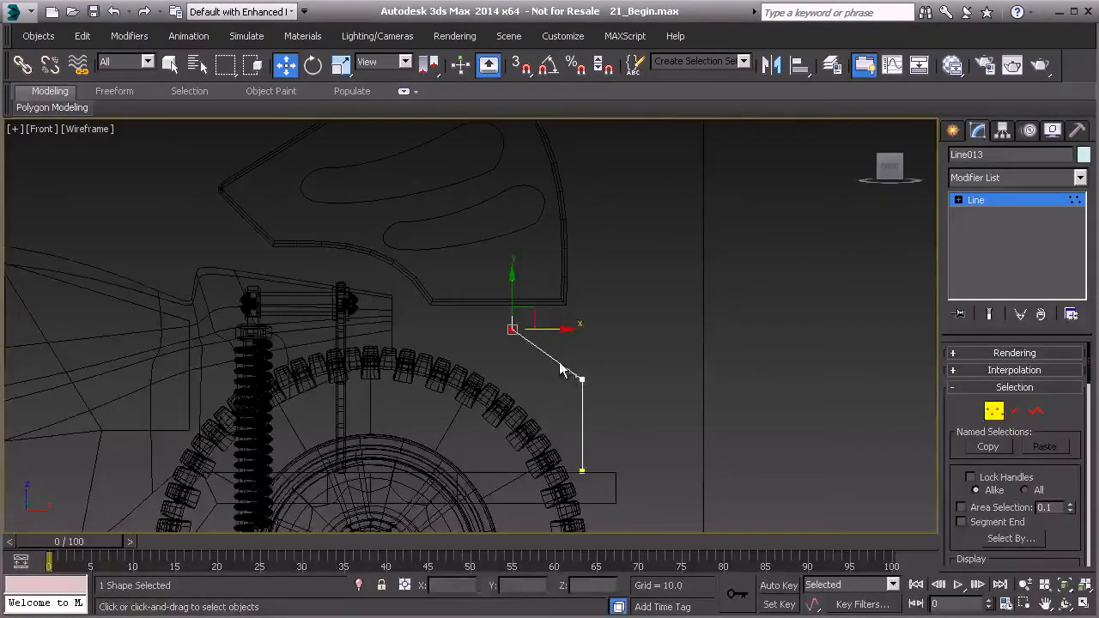
Raise the line's top vertex farther into the side panel, to about Z 105.75
middle_click_drag(470, 229, 482, 270)
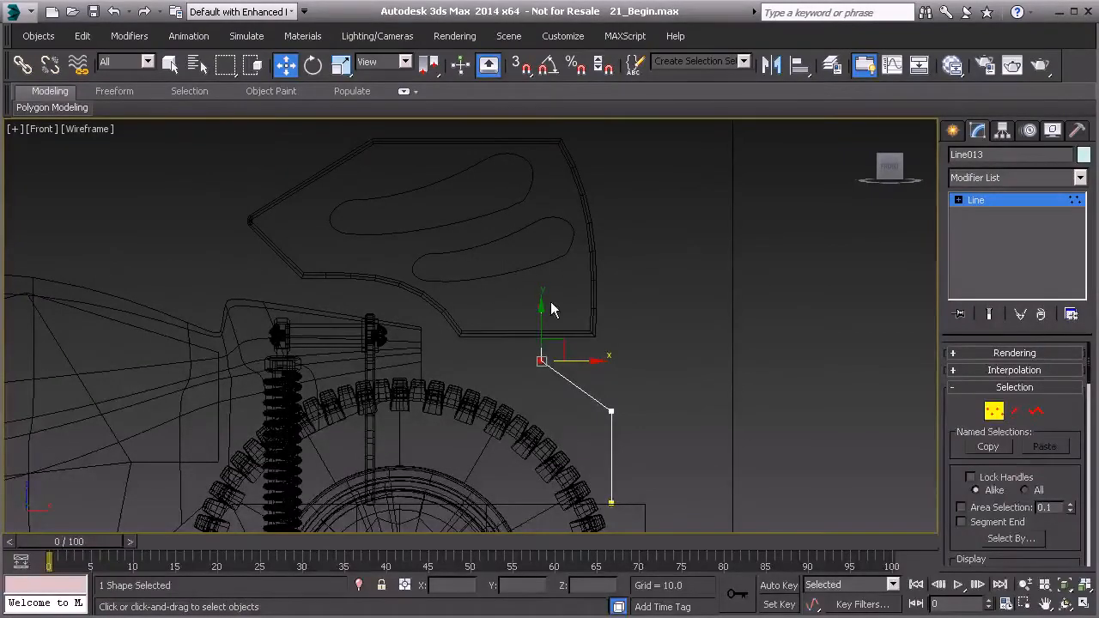
key("F3")
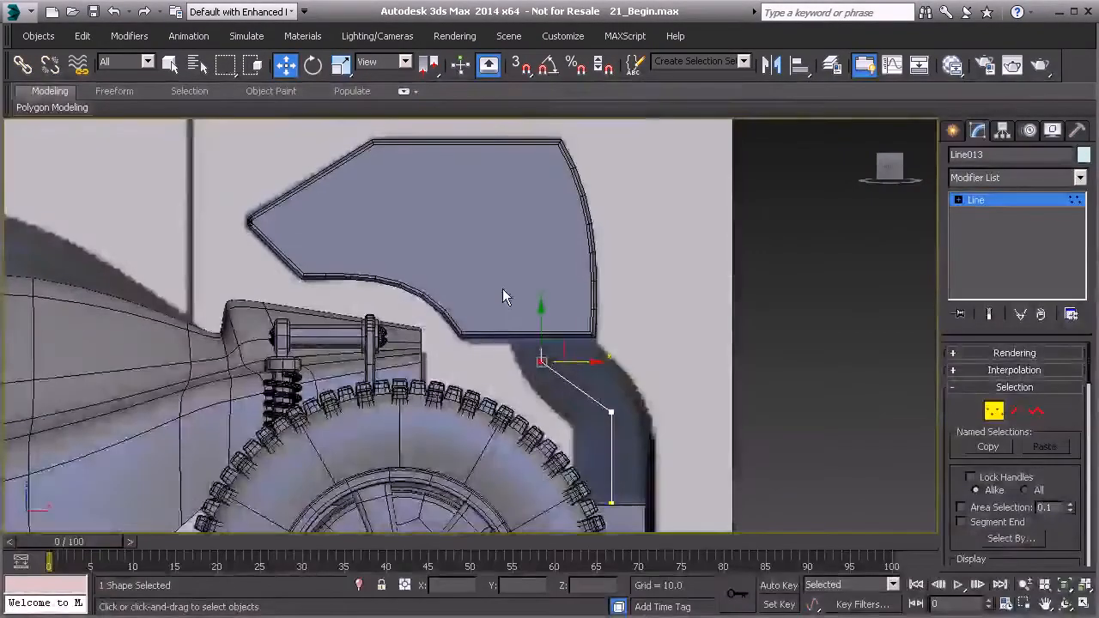
key("F3")
left_click_drag(541, 360, 540, 256, "shift")
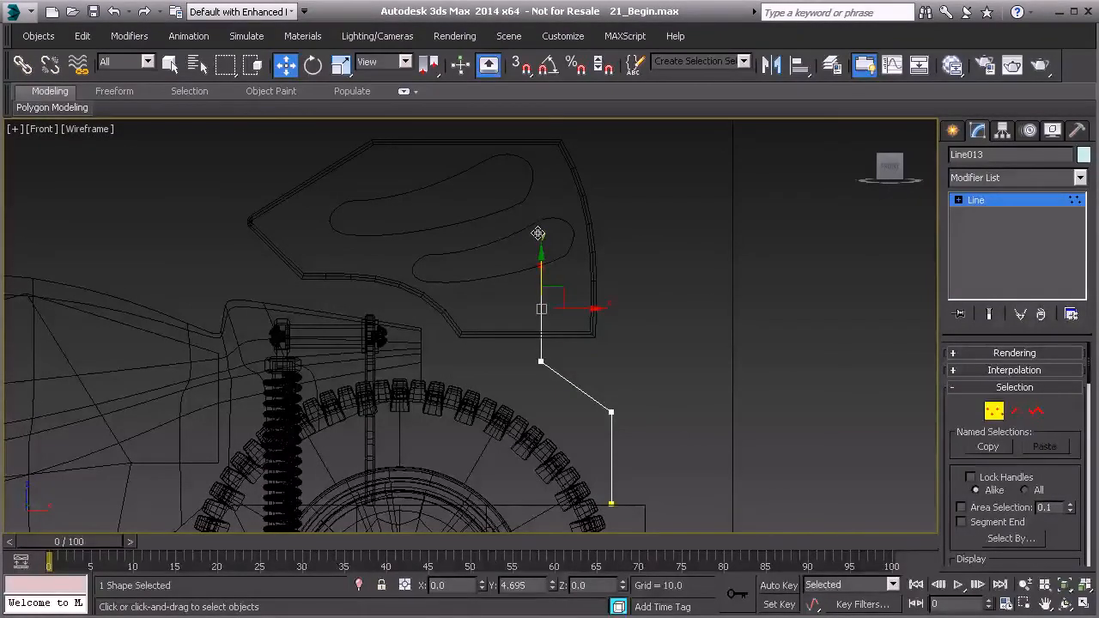
left_click_drag(536, 233, 539, 266, "shift")
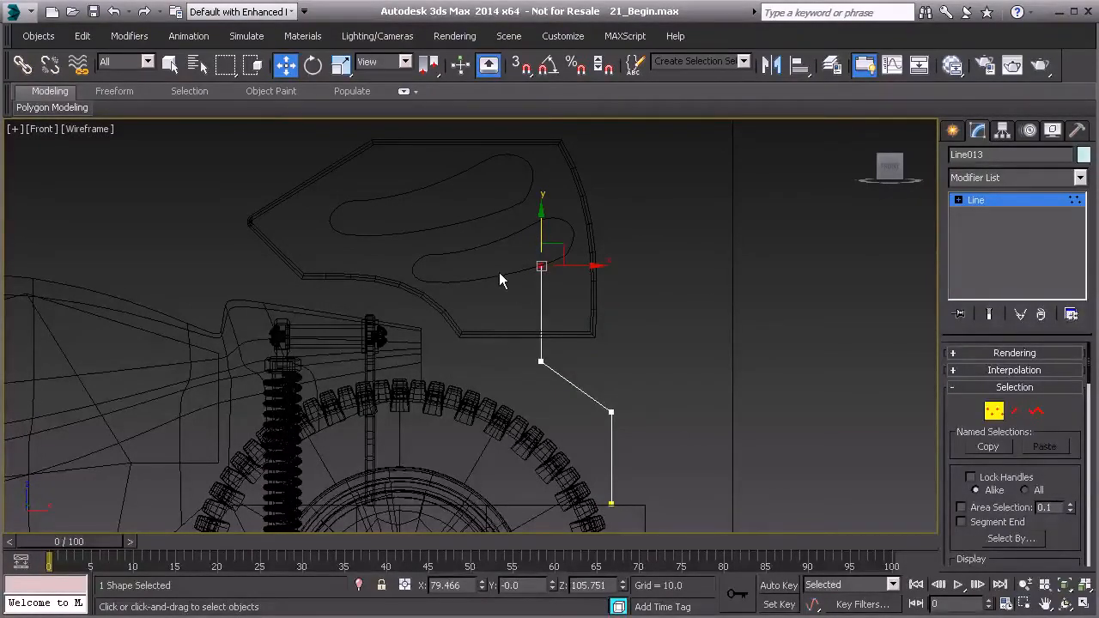
Leave vertex editing and nudge the panel's lower slot shape slightly down and toward the panel's curved rear edge
left_click(992, 412)
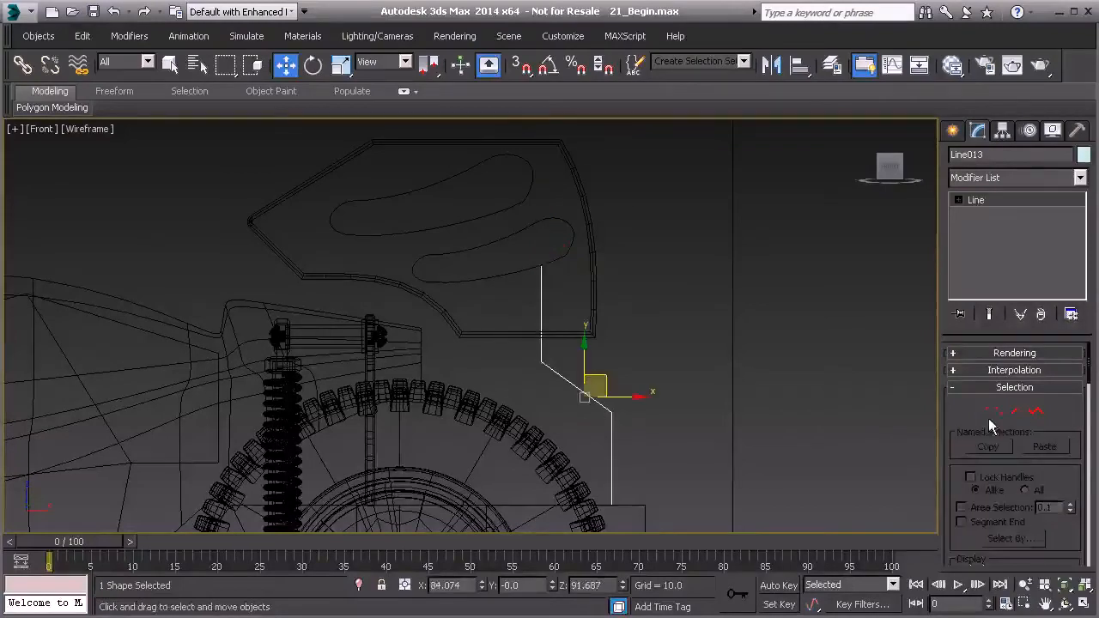
left_click(521, 274)
left_click_drag(505, 236, 519, 244)
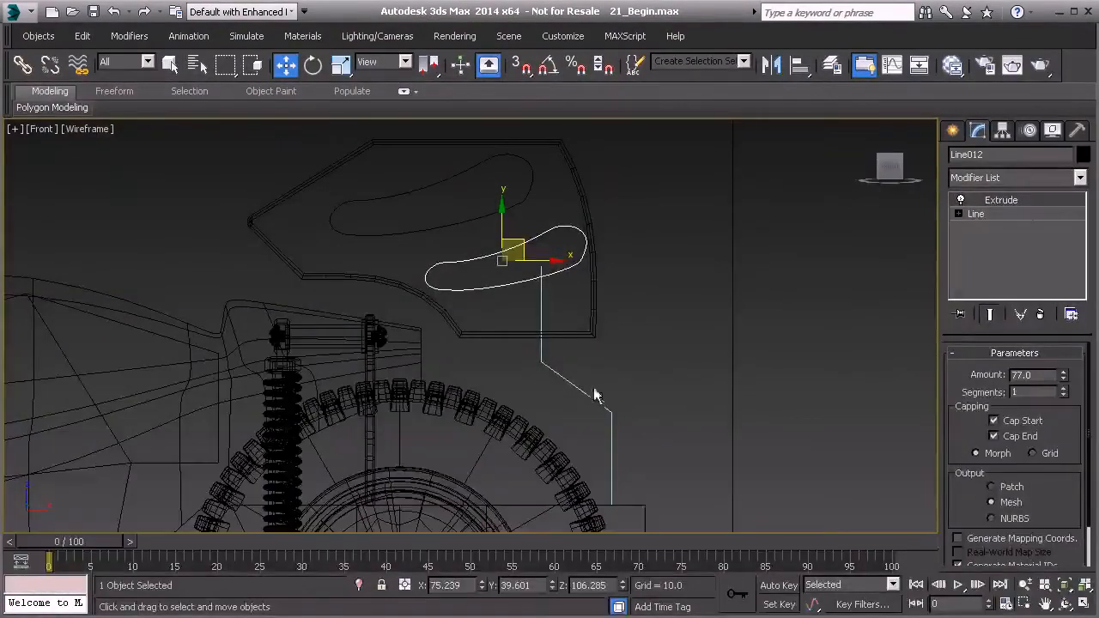
Select the support line's two middle vertices and convert them to Bezier
left_click(608, 406)
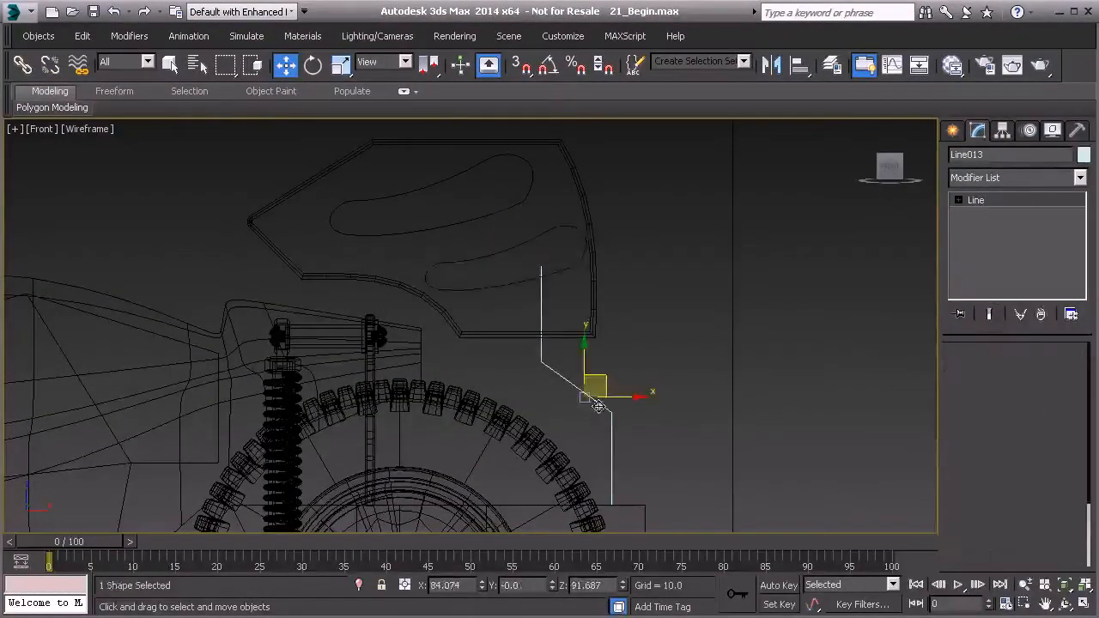
left_click(993, 412)
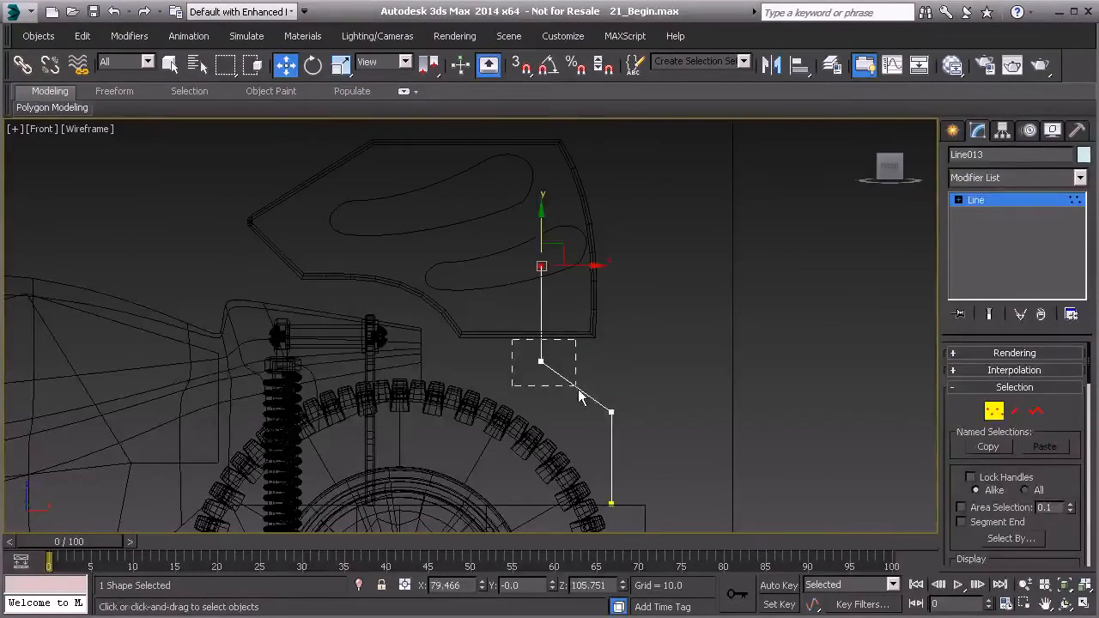
left_click_drag(637, 429, 636, 430)
left_click(542, 361)
scroll(984, 497, "down", 5)
scroll(984, 498, "down", 5)
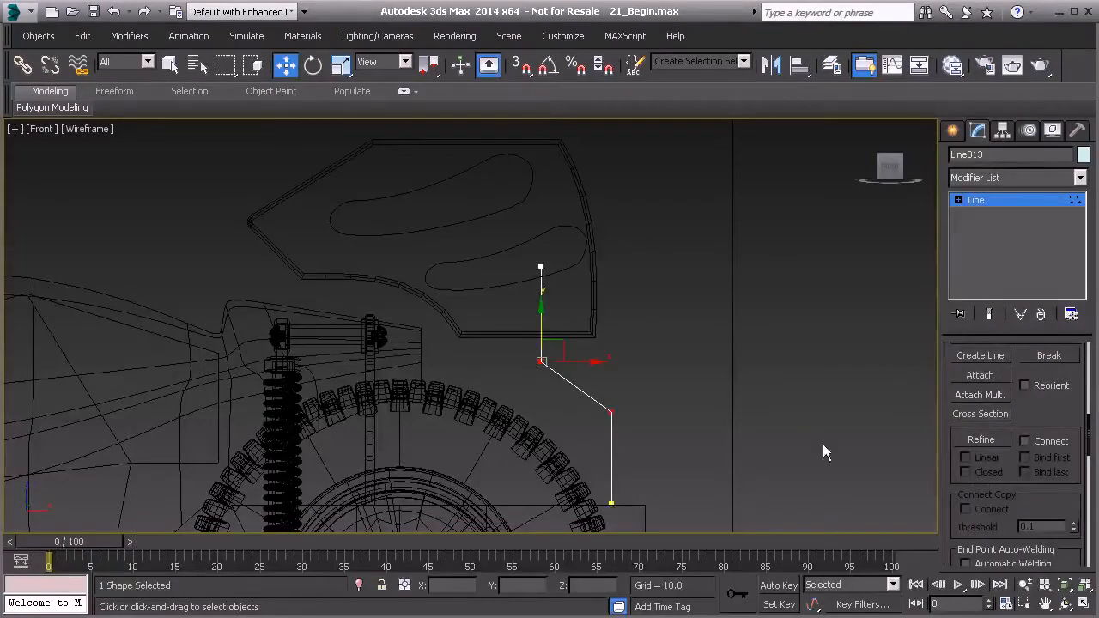
right_click(600, 405)
left_click(490, 289)
Adjust the upper middle vertex's tangent handle so the line bends smoothly below the panel
left_click(541, 361)
scroll(521, 371, "up", 3)
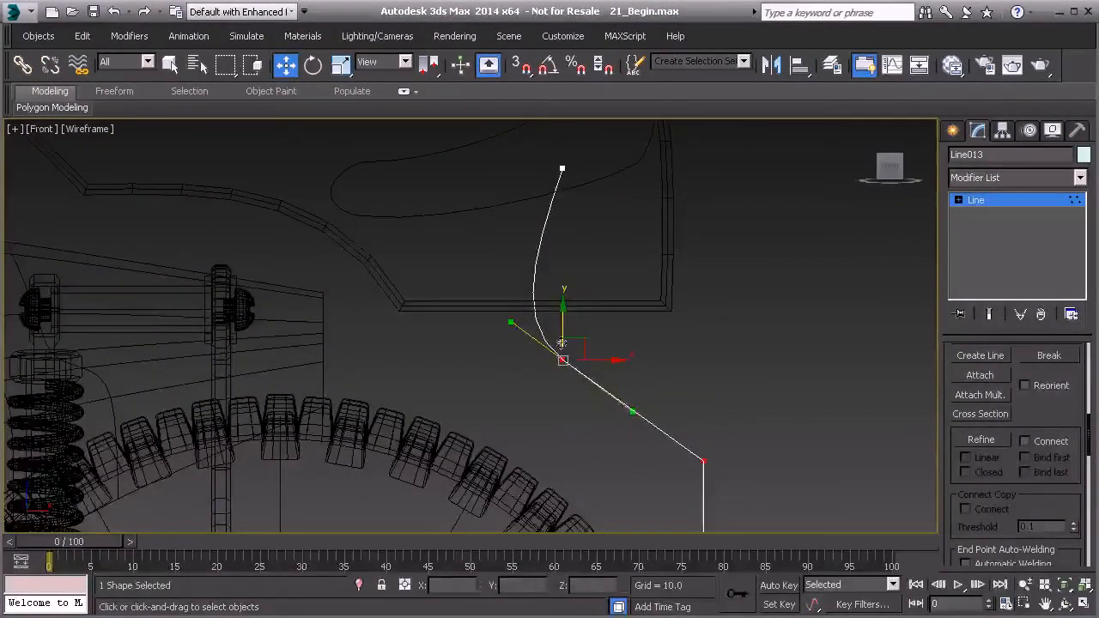
left_click_drag(508, 325, 530, 310)
Select the lower middle vertex on its own and reset its type to Bezier
left_click(704, 461)
scroll(650, 409, "up", 3)
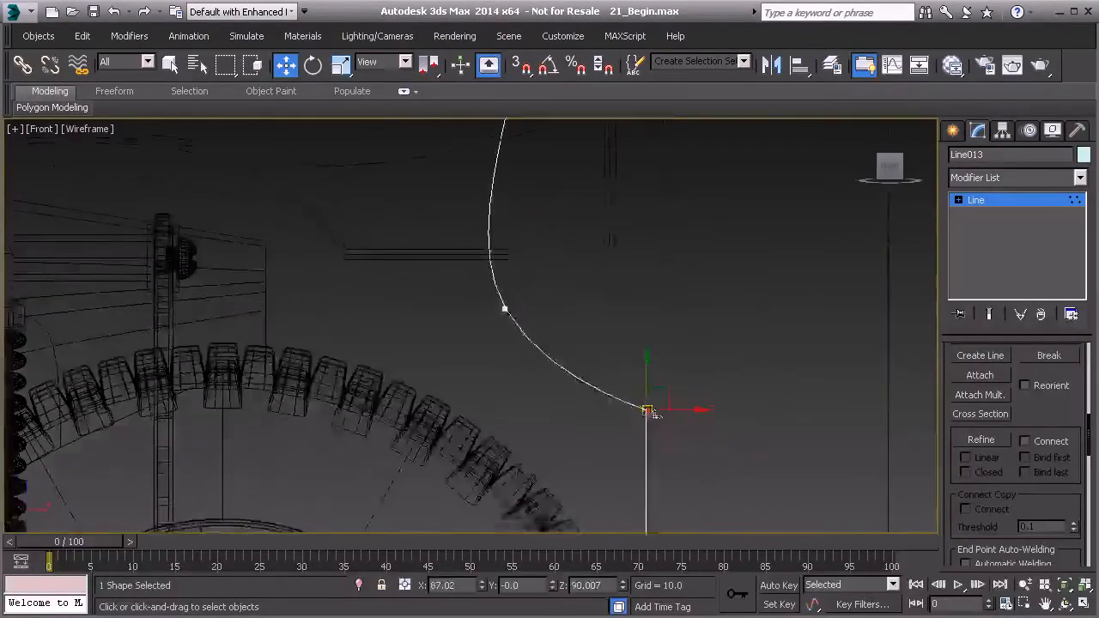
right_click(642, 403)
left_click(627, 301)
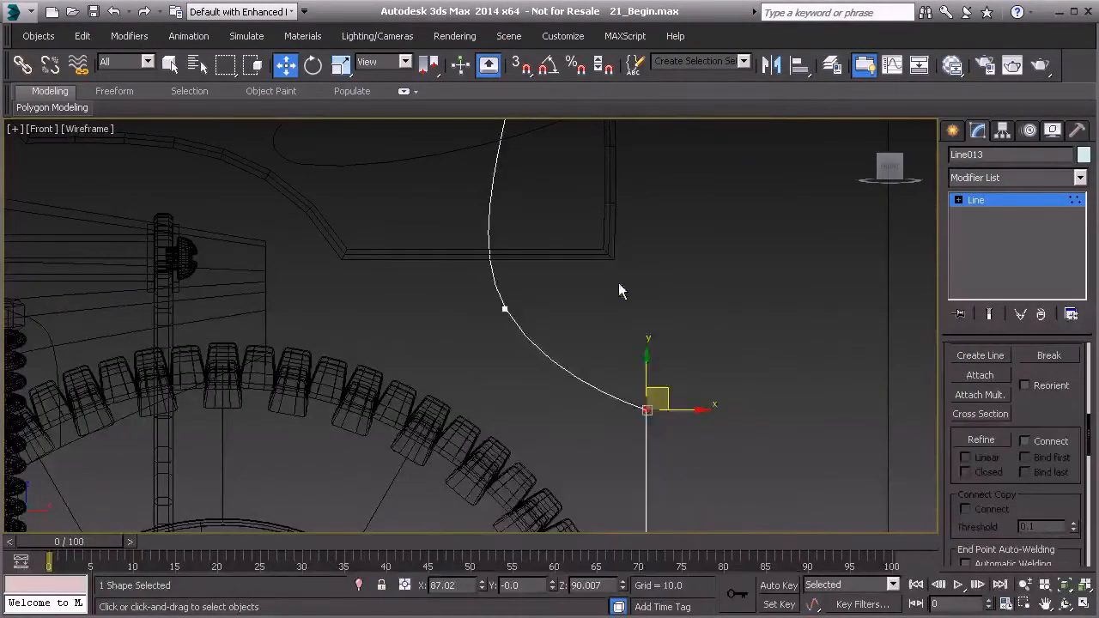
right_click(645, 413)
left_click(601, 350)
Pull out the lower middle vertex's tiny tangent handles until the line curves smoothly through that vertex
scroll(632, 424, "down", 3)
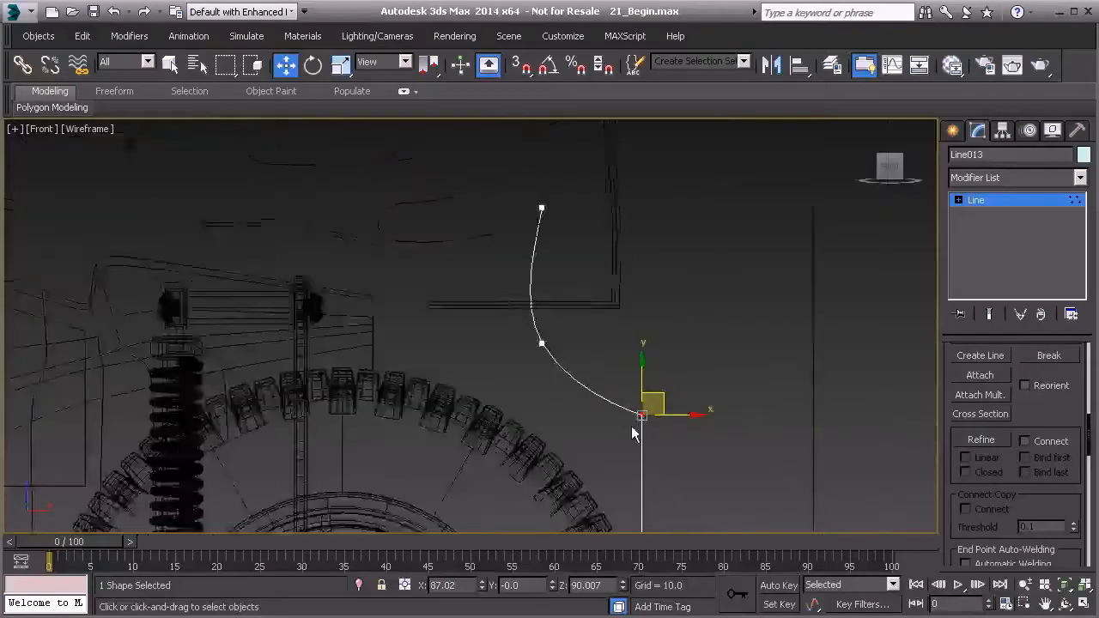
scroll(633, 424, "up", 5)
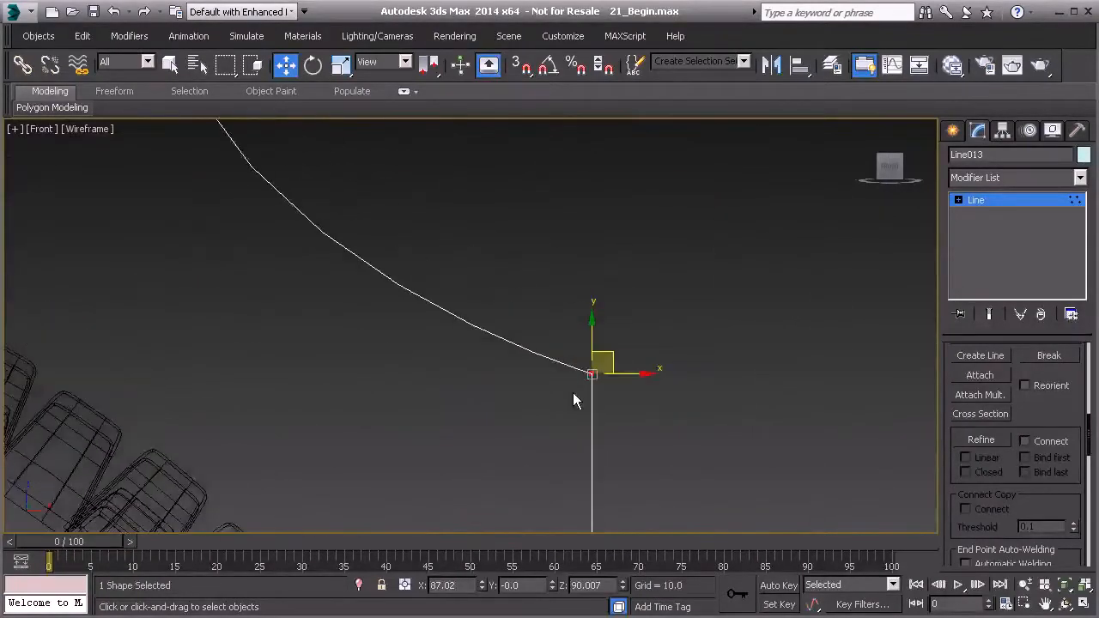
scroll(603, 380, "up", 8)
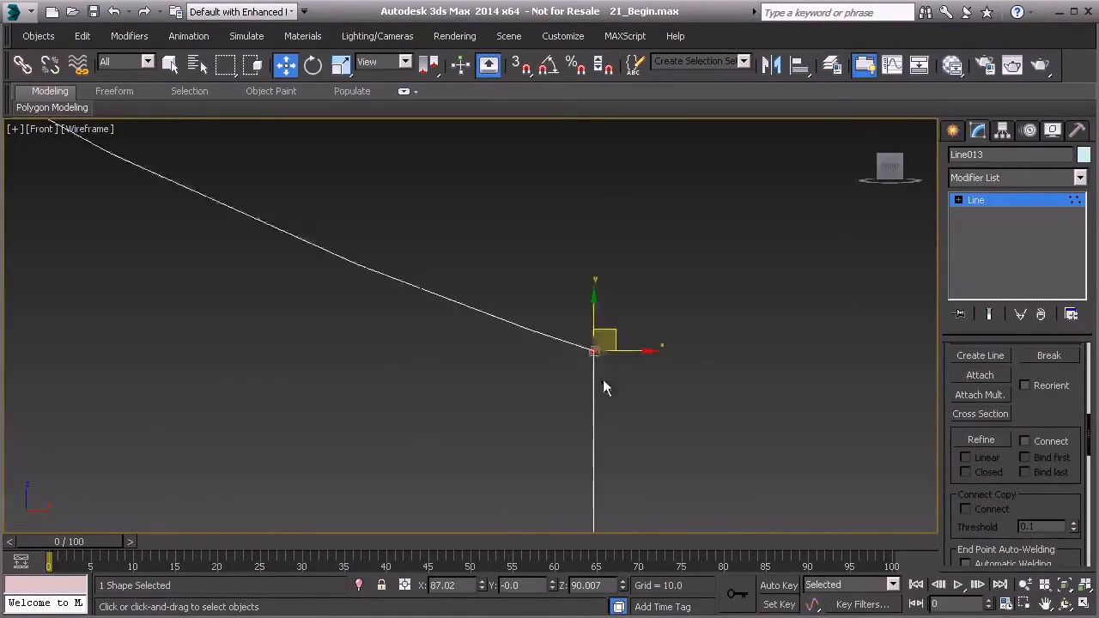
middle_click_drag(580, 351, 550, 390)
scroll(550, 384, "up", 2)
scroll(567, 321, "up", 2)
left_click_drag(592, 354, 548, 226)
left_click_drag(623, 406, 635, 475)
scroll(595, 404, "down", 5)
left_click_drag(588, 380, 547, 184)
scroll(546, 318, "down", 8)
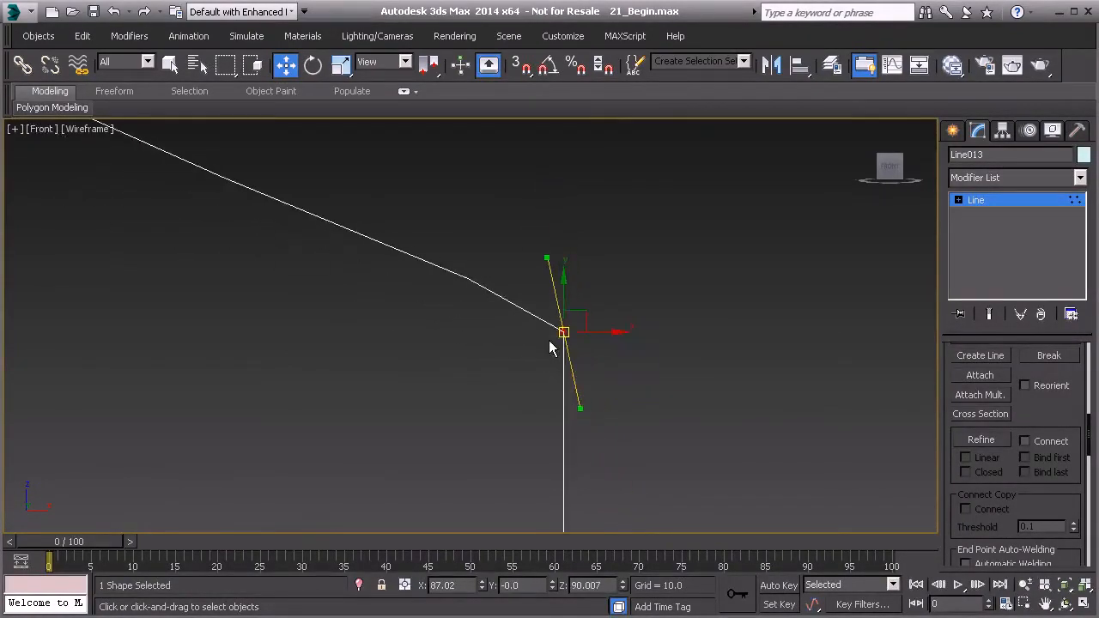
left_click_drag(548, 334, 512, 194)
scroll(534, 290, "down", 8)
middle_click_drag(533, 294, 513, 361)
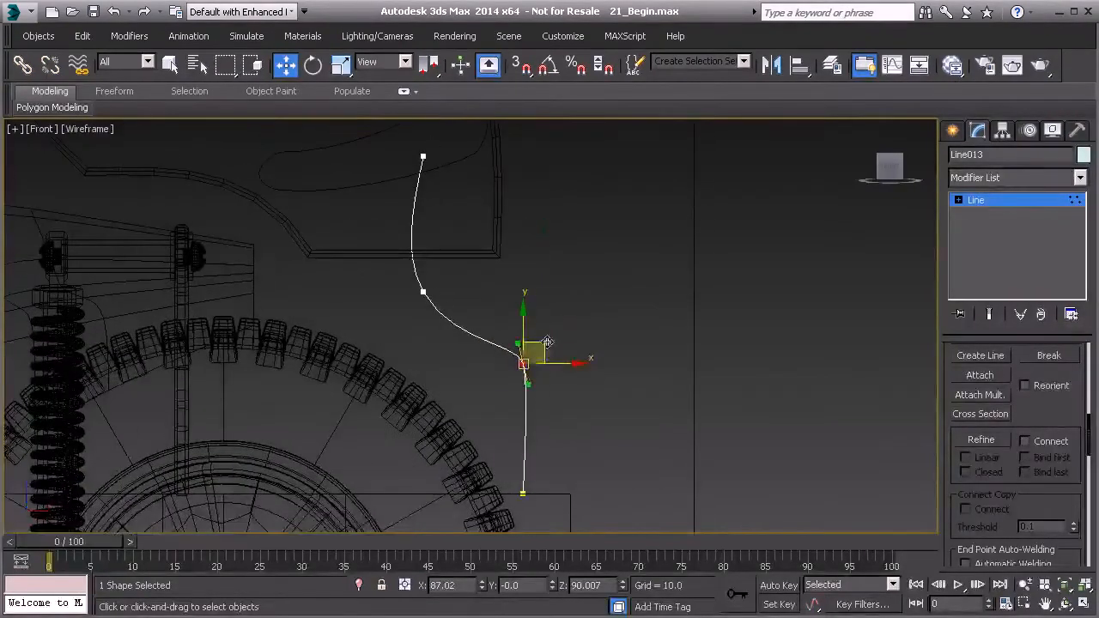
mouse_move(518, 344)
left_mouse_down()
mouse_move(503, 316)
mouse_move(511, 309)
mouse_move(496, 324)
mouse_move(508, 338)
mouse_move(498, 320)
mouse_move(481, 321)
mouse_move(502, 336)
left_mouse_up()
Steepen the upper middle vertex's tangent, move the bottom vertex to about X 89.23, and shift the top vertex toward the wheel
left_click(423, 292)
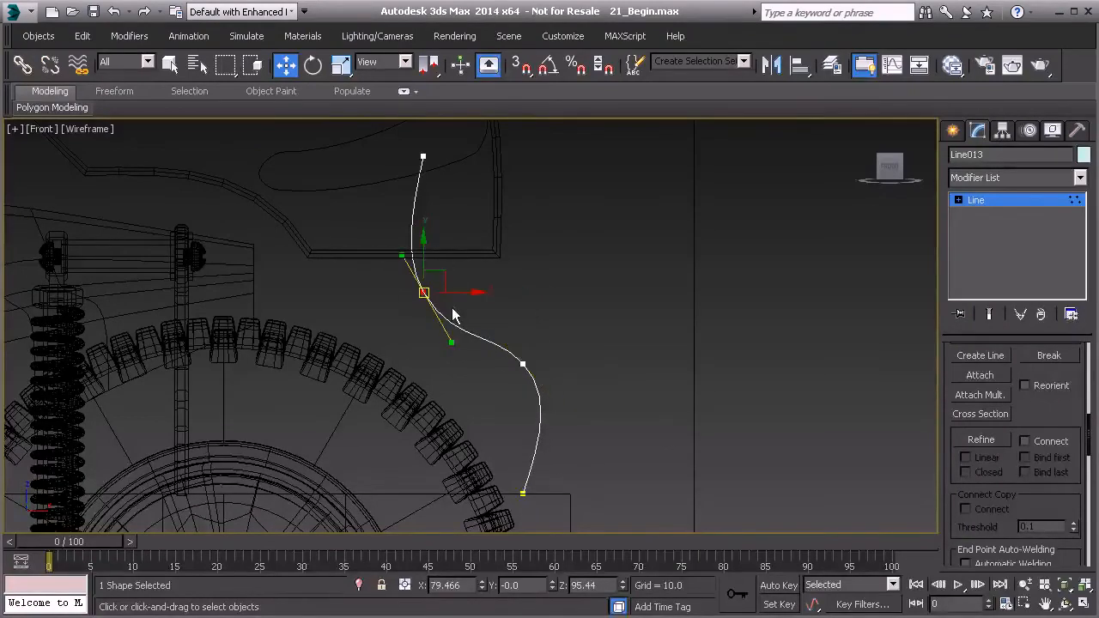
left_click_drag(559, 491, 586, 492)
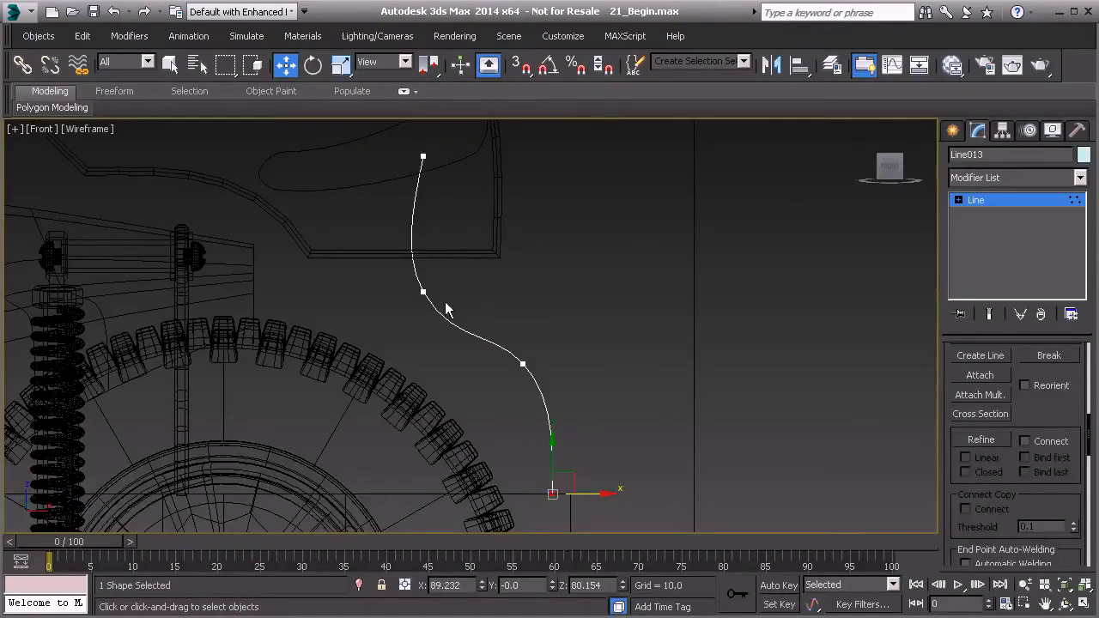
left_click_drag(396, 146, 441, 173)
middle_click_drag(441, 173, 451, 244)
left_click_drag(472, 230, 447, 229)
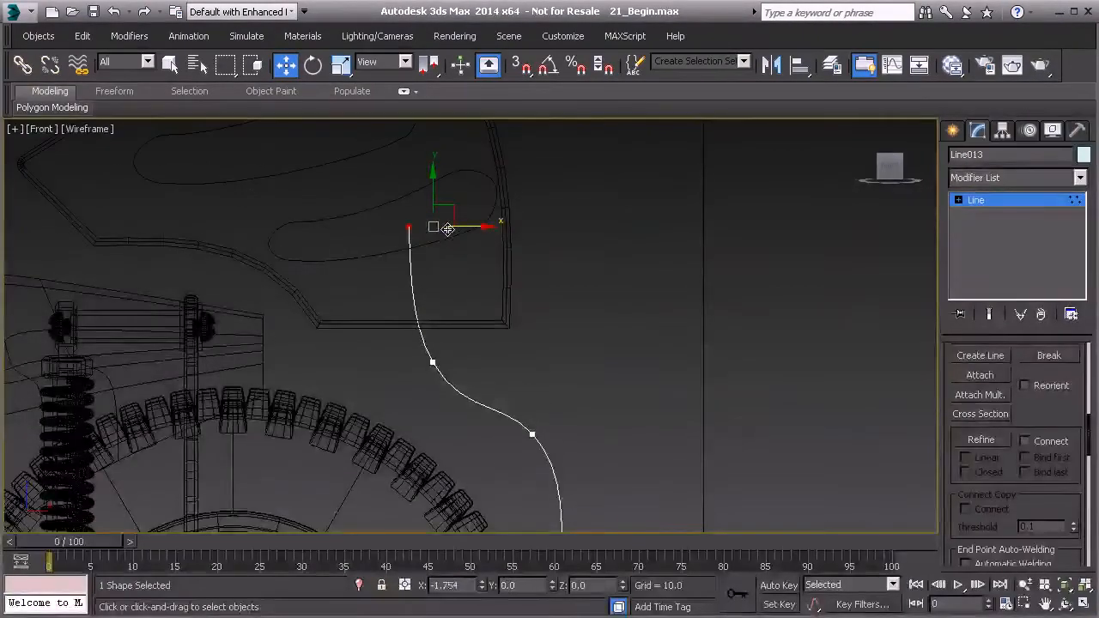
Fine-tune the positions and tangent handles of the two middle vertices to form a smooth S-curve
left_click(432, 362)
left_click_drag(446, 357, 448, 349)
left_click(532, 435)
middle_click_drag(562, 442, 527, 375)
left_click_drag(518, 349, 524, 351)
left_click_drag(369, 292, 427, 349)
left_click(504, 367)
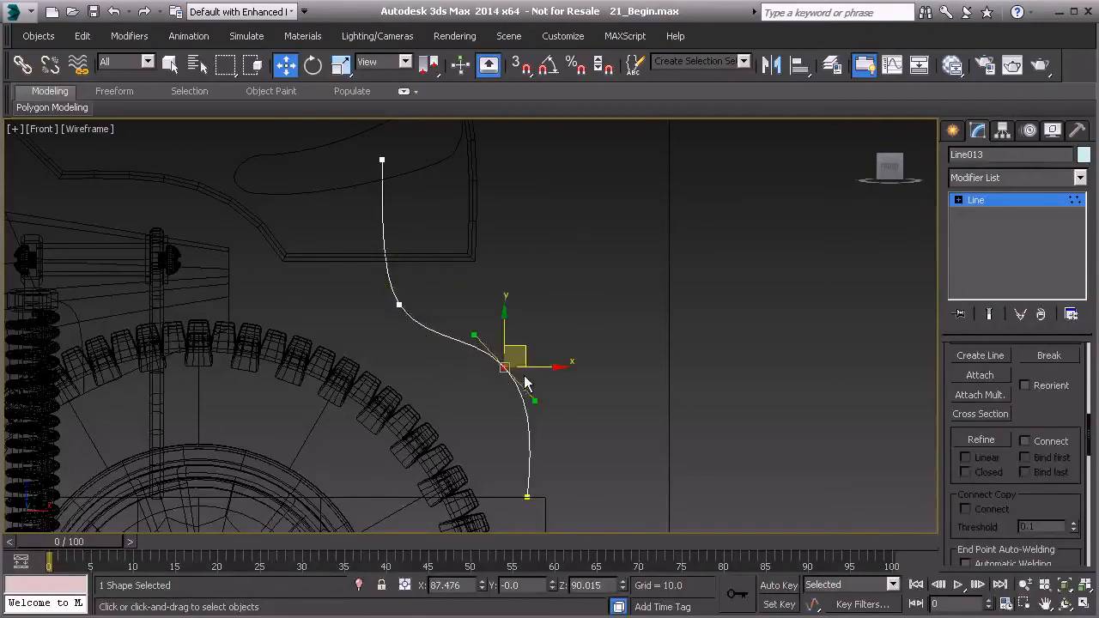
left_click_drag(532, 400, 531, 394)
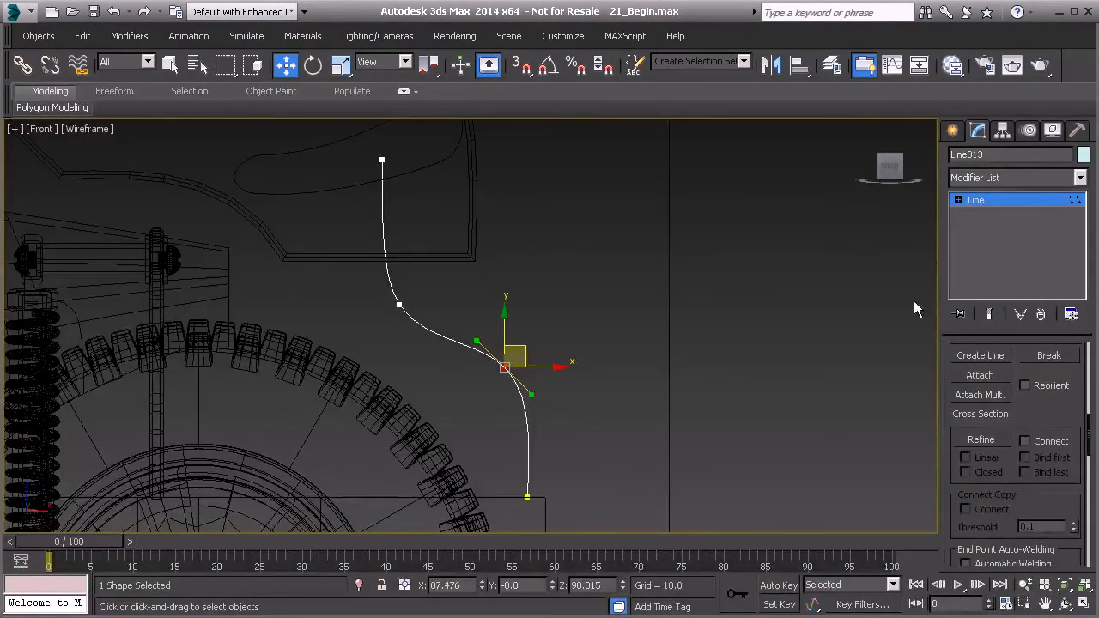
Leave vertex editing and check the curve against the reference in shaded display and in the Perspective view
left_click(996, 201)
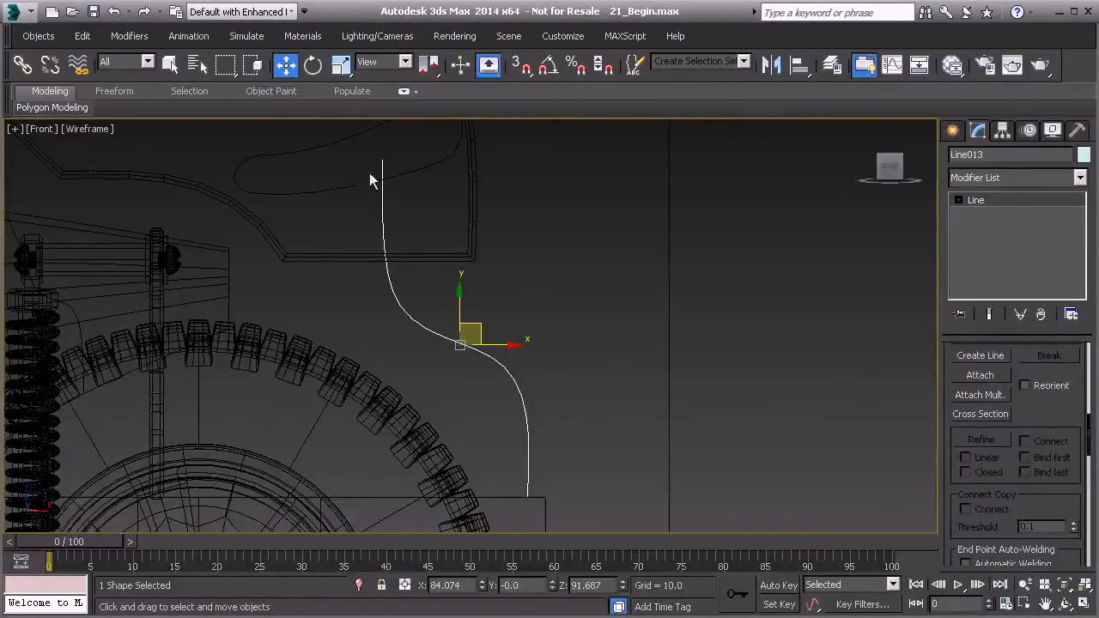
key("F3")
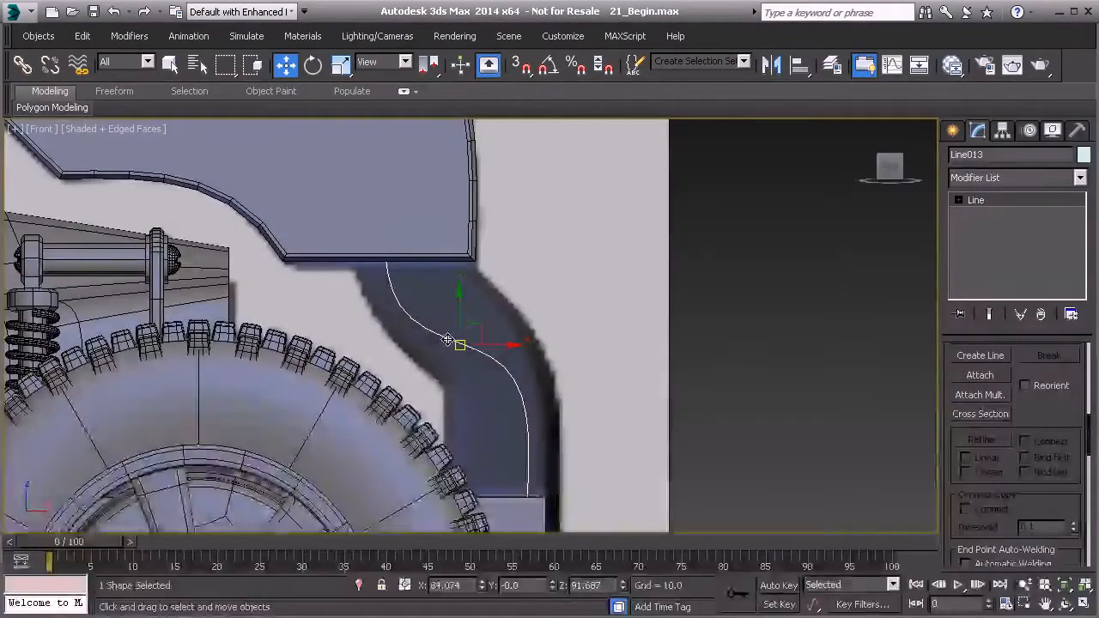
key("p")
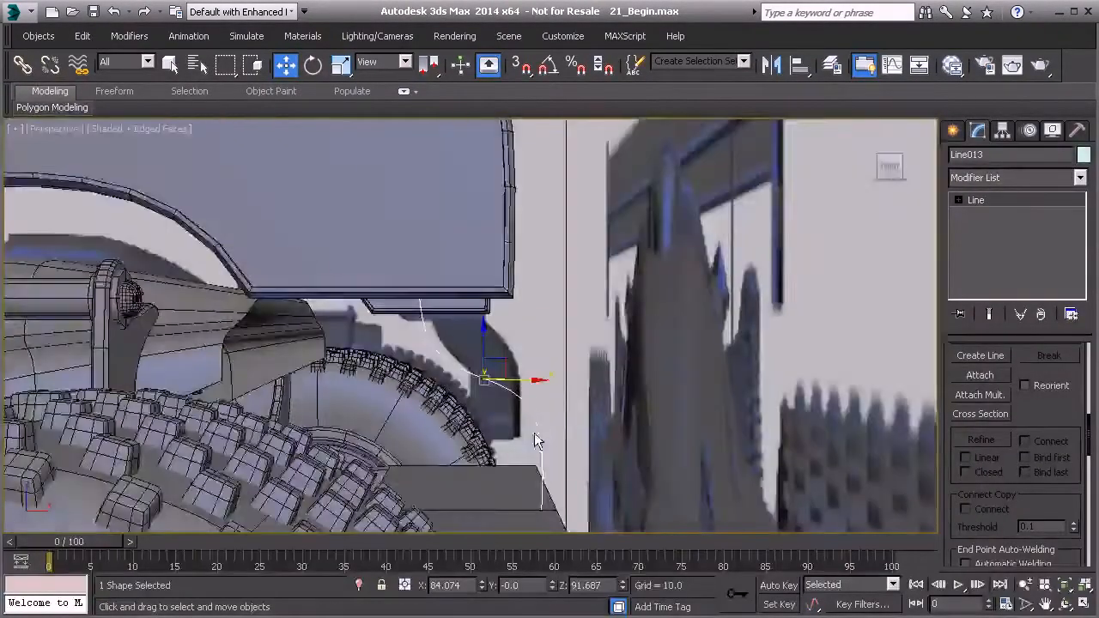
Convert the base block beneath the curve, including its Symmetry modifier, to an Editable Poly
middle_click_drag(502, 425, 489, 142, "alt")
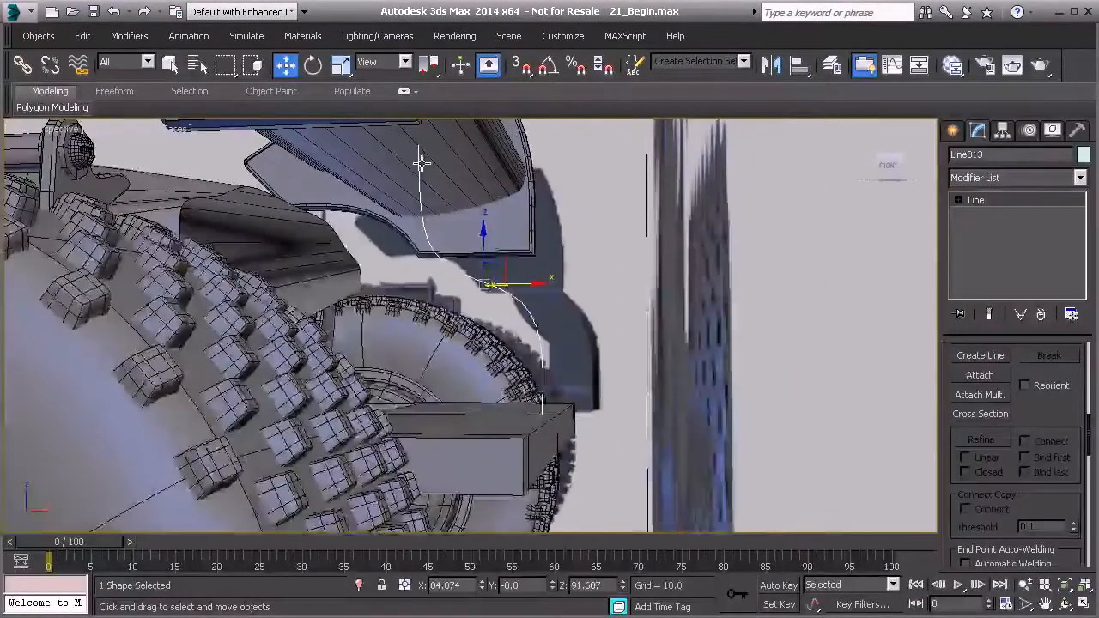
middle_click_drag(480, 382, 495, 446, "alt")
left_click(496, 446)
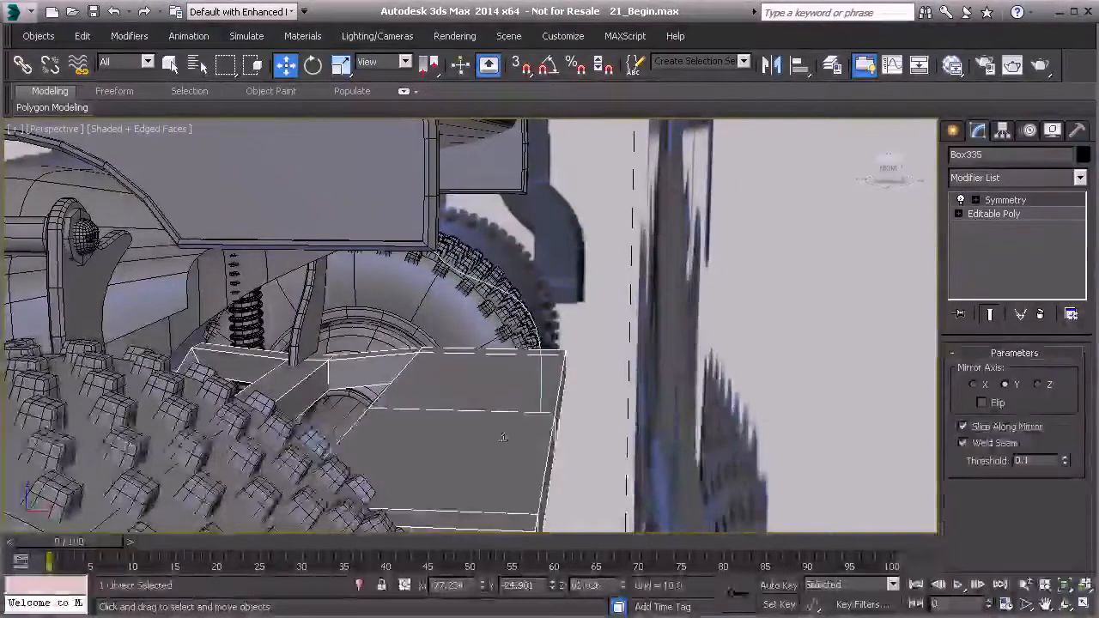
scroll(380, 414, "up", 3)
middle_click_drag(380, 414, 403, 435)
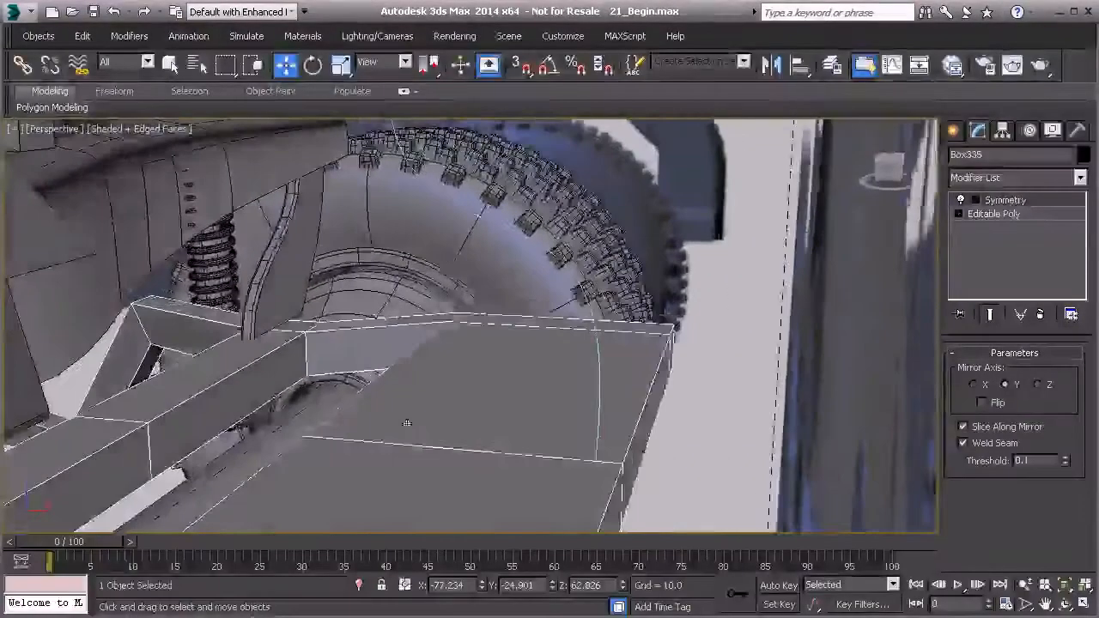
right_click(404, 434)
mouse_move(494, 595)
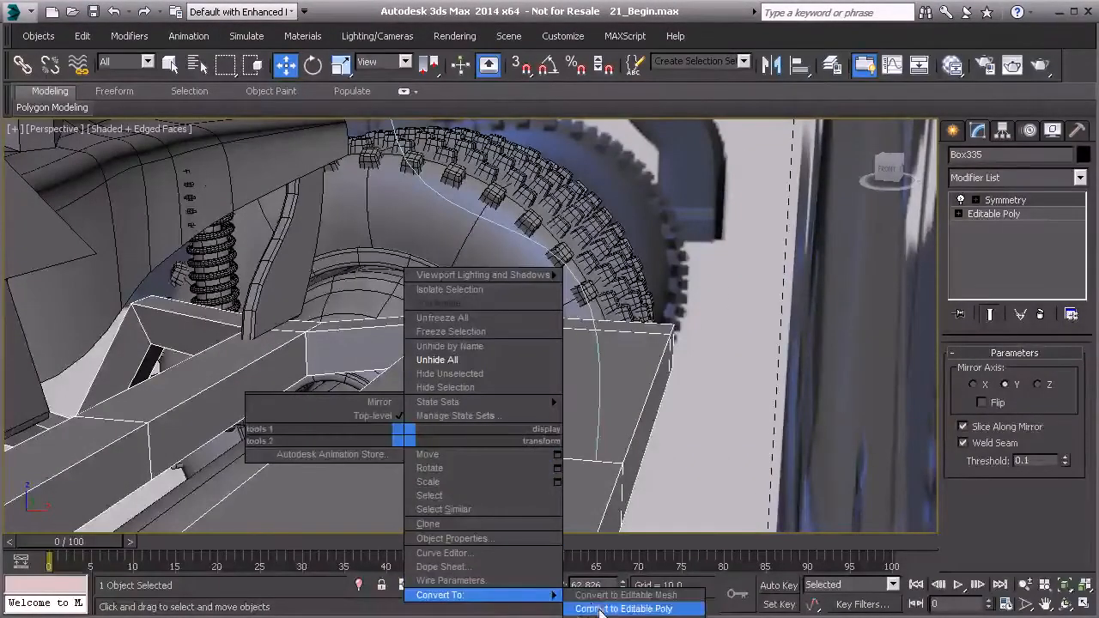
left_click(601, 608)
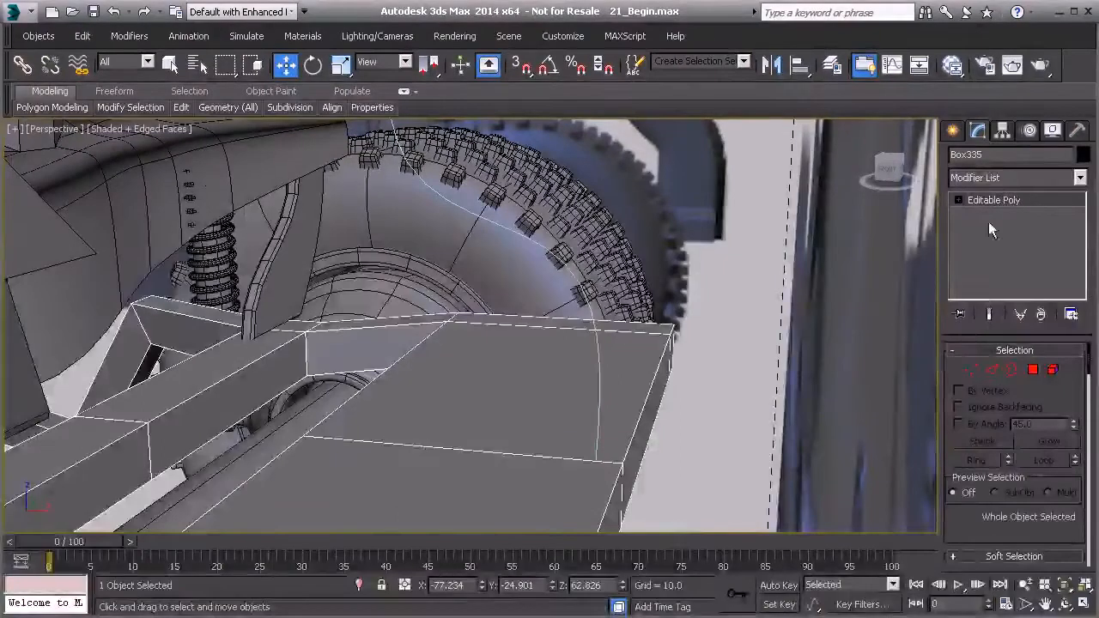
Insert an edge loop with Swift Loop through the middle of the base block's rear plate, running across the vehicle's width
left_click(1035, 376)
middle_click_drag(675, 417, 589, 333, "alt")
scroll(592, 339, "down", 3)
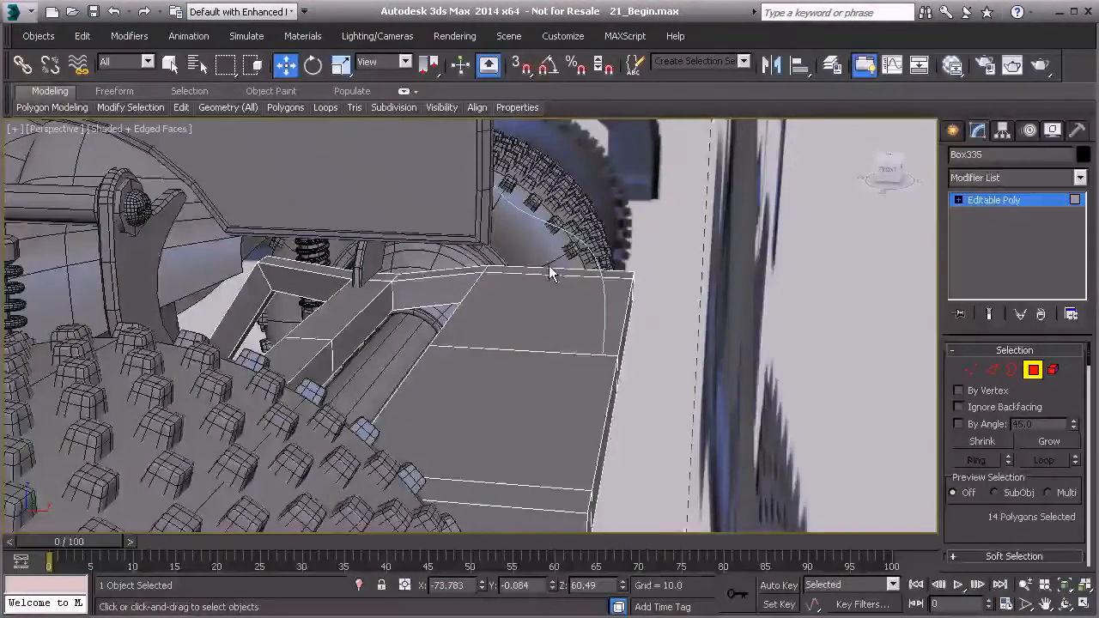
middle_click_drag(455, 374, 570, 284, "alt")
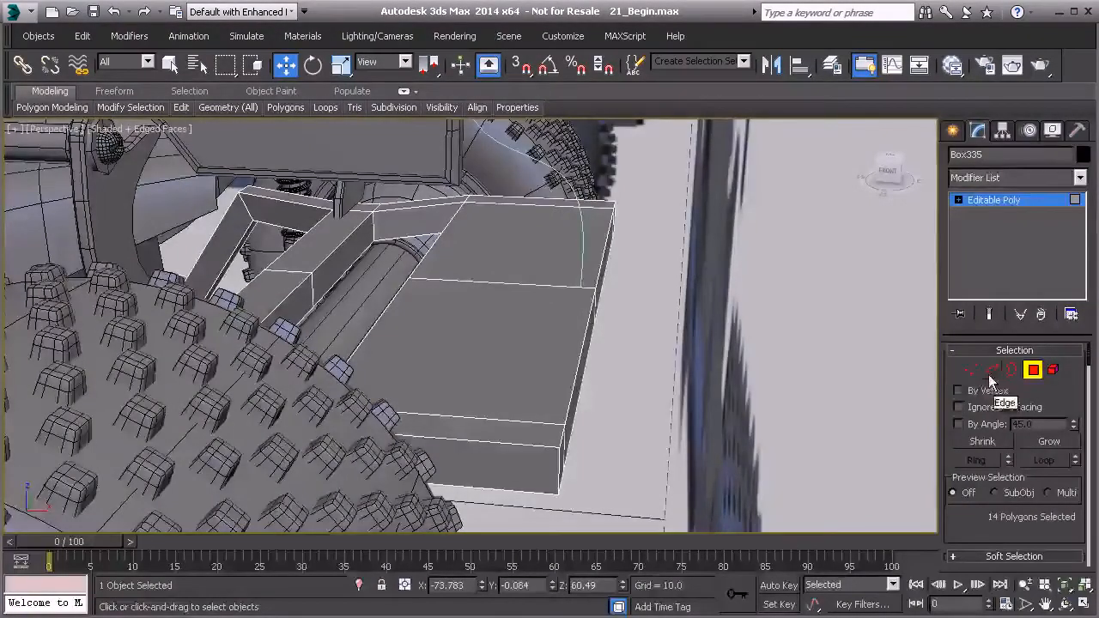
mouse_move(181, 107)
left_click(317, 150)
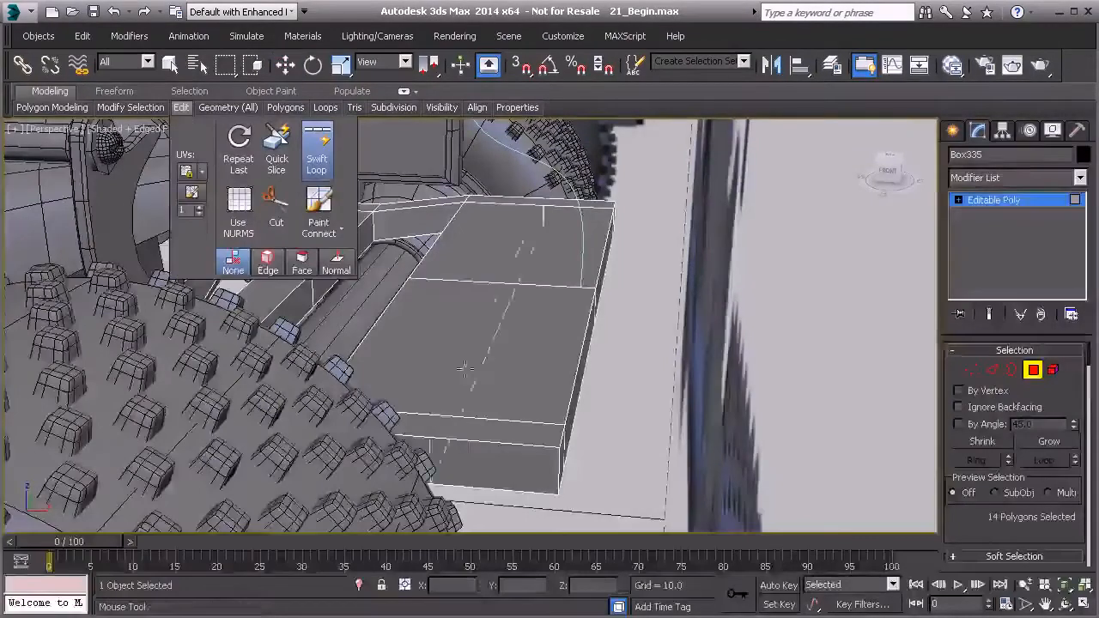
left_click(445, 390)
right_click(749, 338)
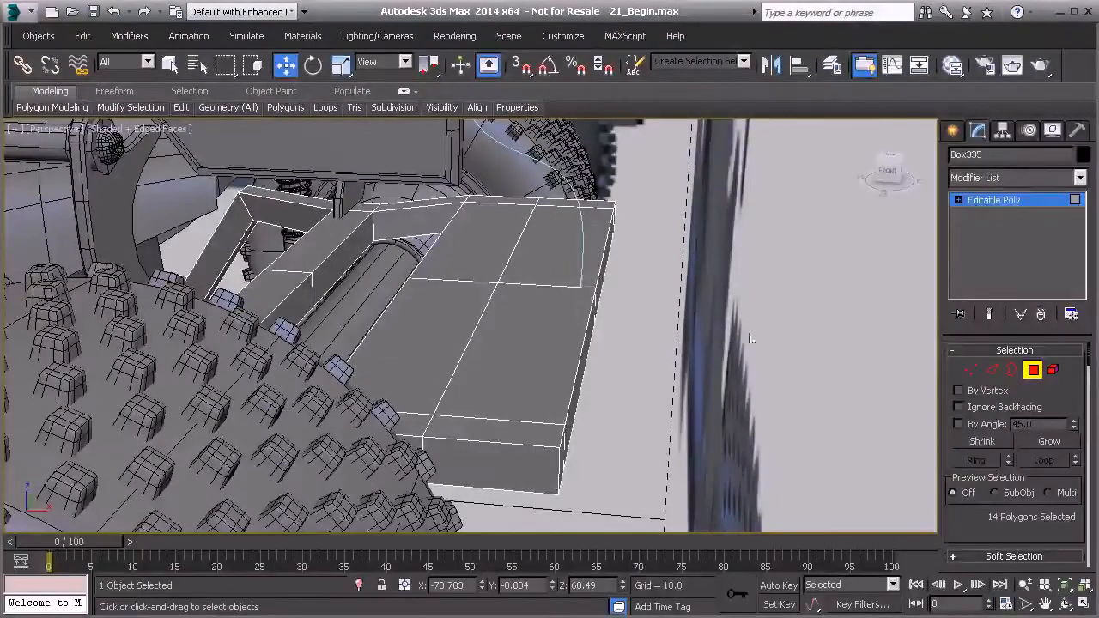
Chamfer the centre edge loop of the base block by 12 with one segment
left_click(991, 374)
double_click(560, 284)
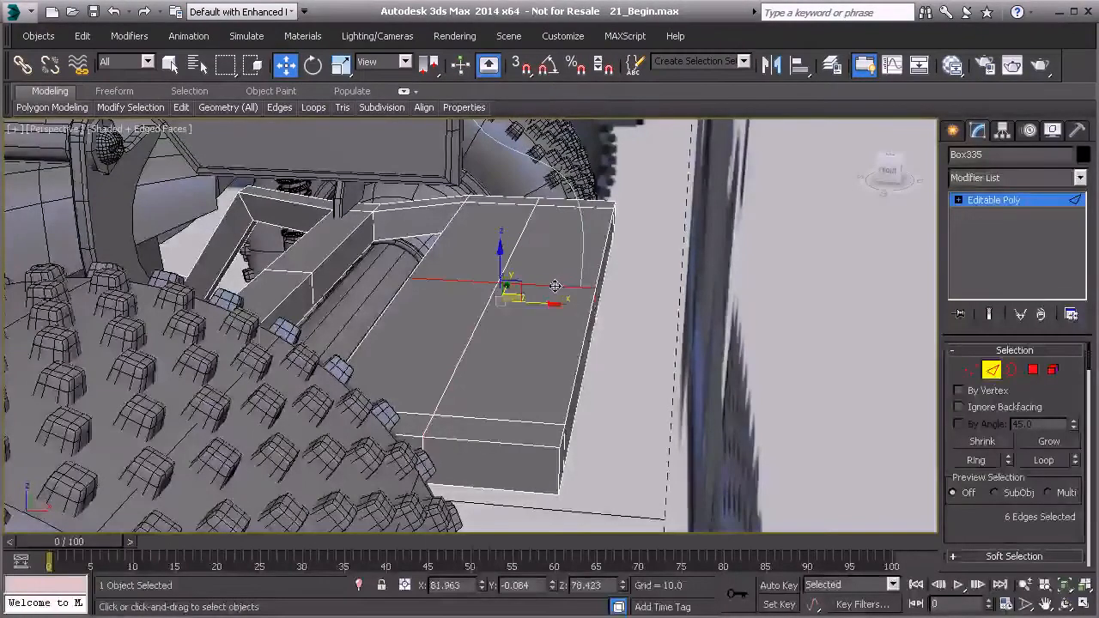
left_click_drag(968, 534, 967, 529)
scroll(967, 530, "down", 5)
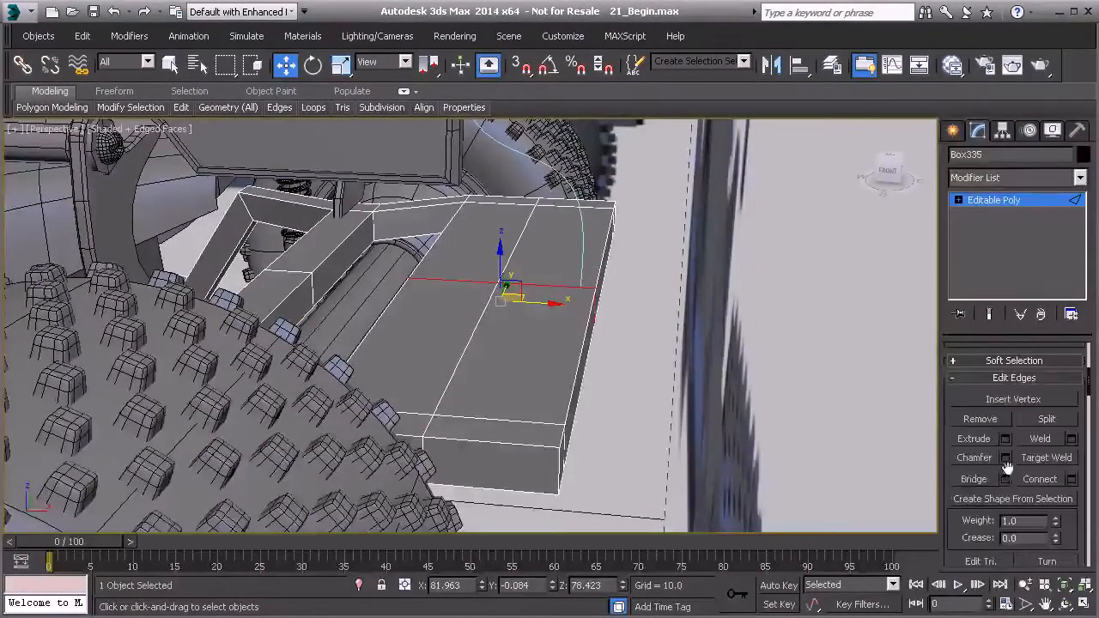
left_click(1005, 458)
left_click_drag(482, 335, 469, 267)
middle_click_drag(584, 230, 565, 301, "alt")
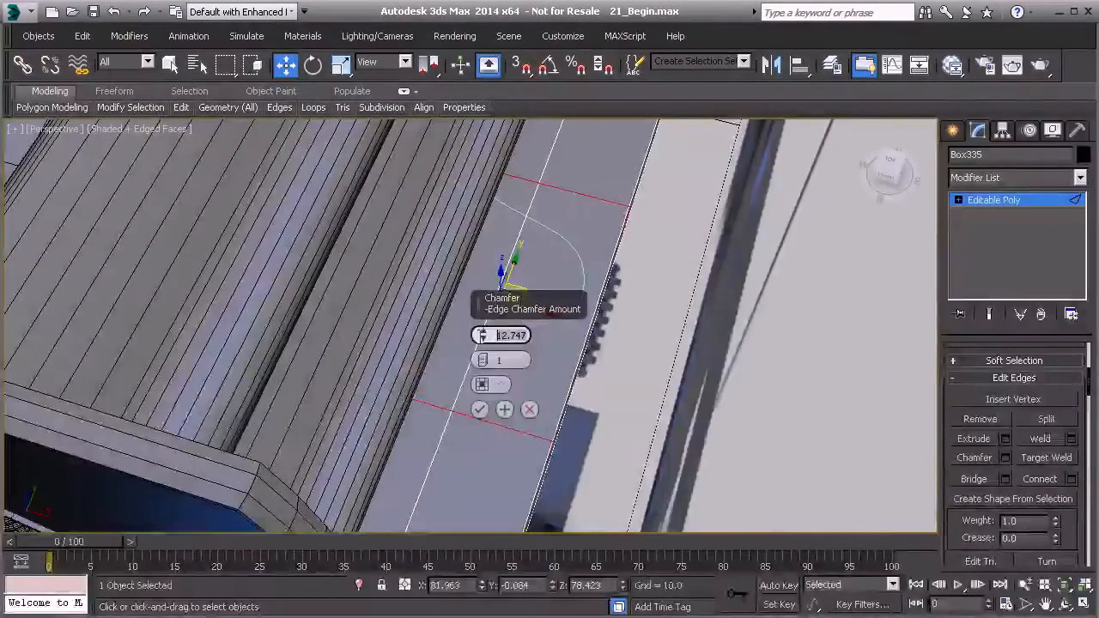
left_click(478, 341)
type("12")
key("Return")
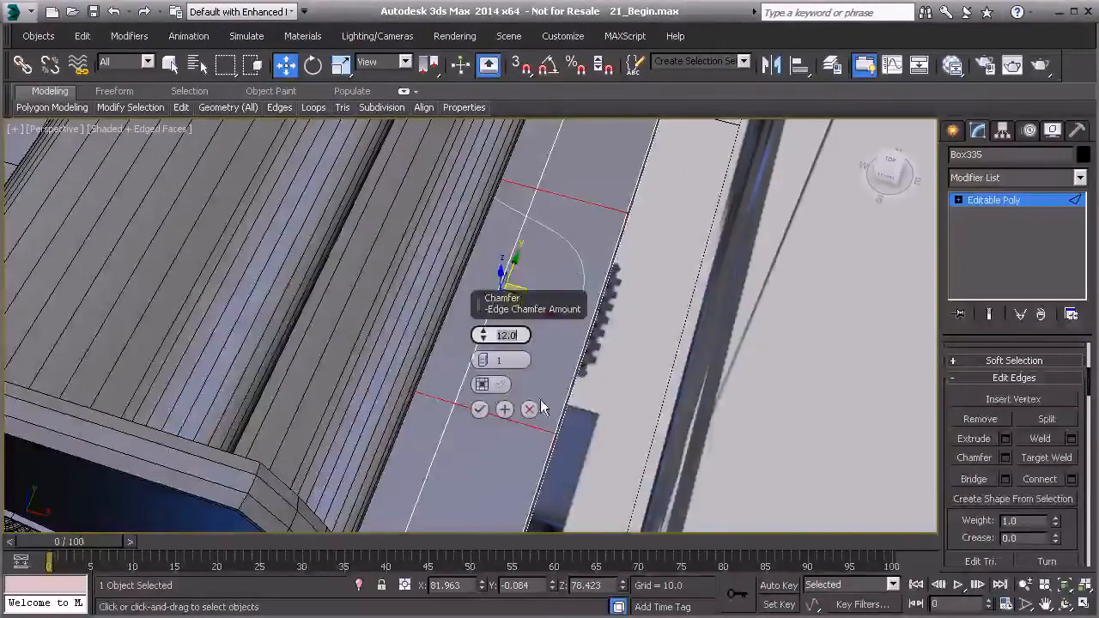
middle_click_drag(455, 373, 461, 331, "alt")
left_click(480, 409)
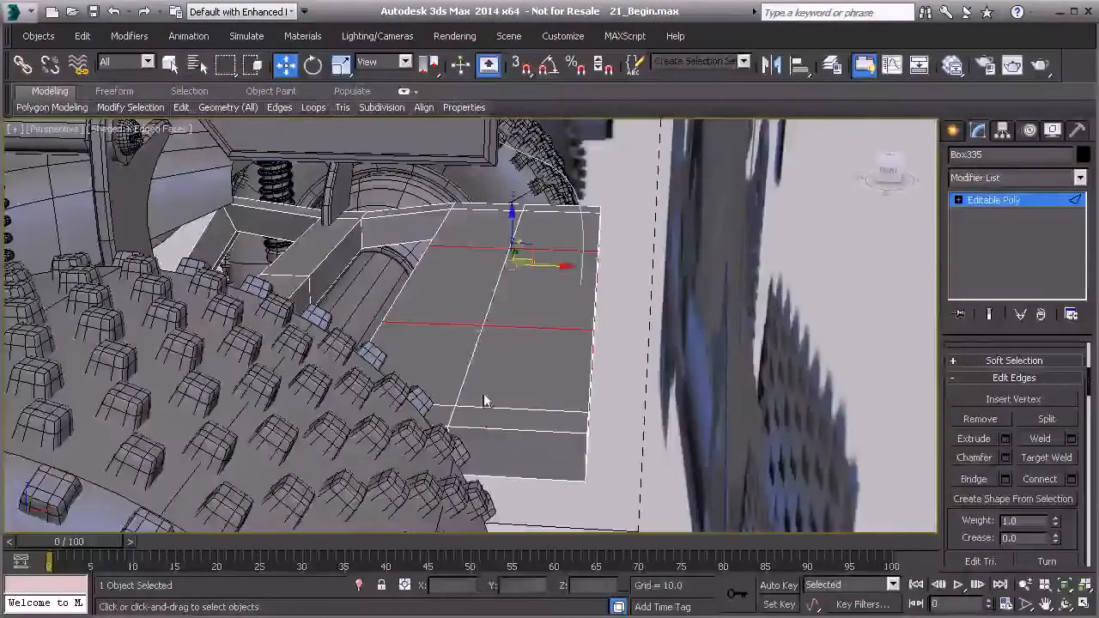
Extrude the rear polygon between the chamfered edges along the traced spline with 6 segments
key("4")
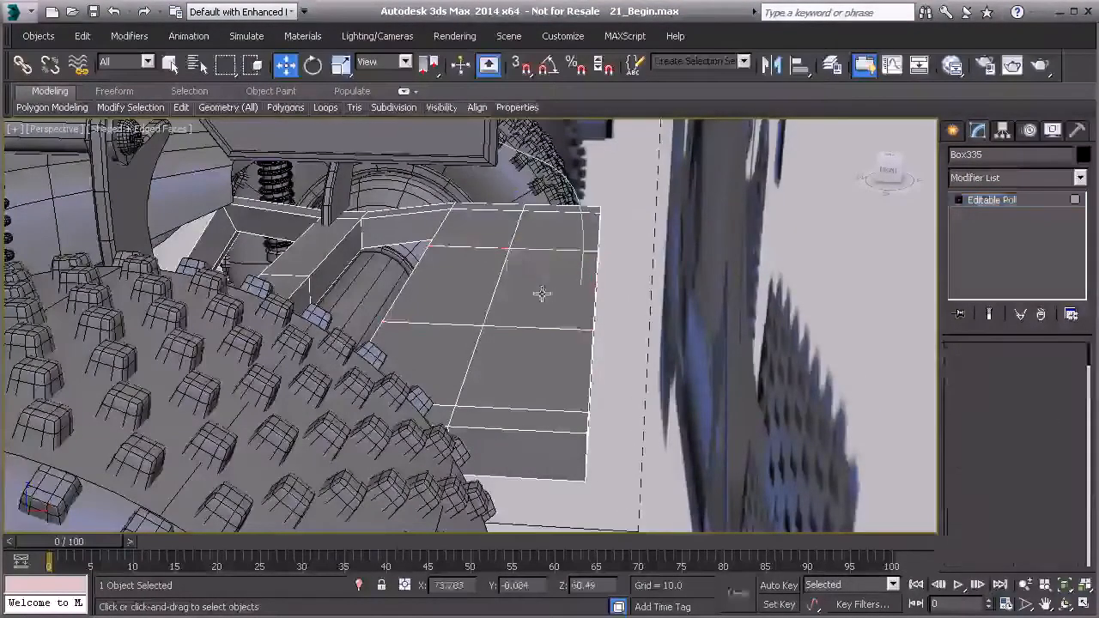
left_click(558, 298)
middle_click_drag(558, 298, 517, 369, "alt")
scroll(1038, 519, "down", 10)
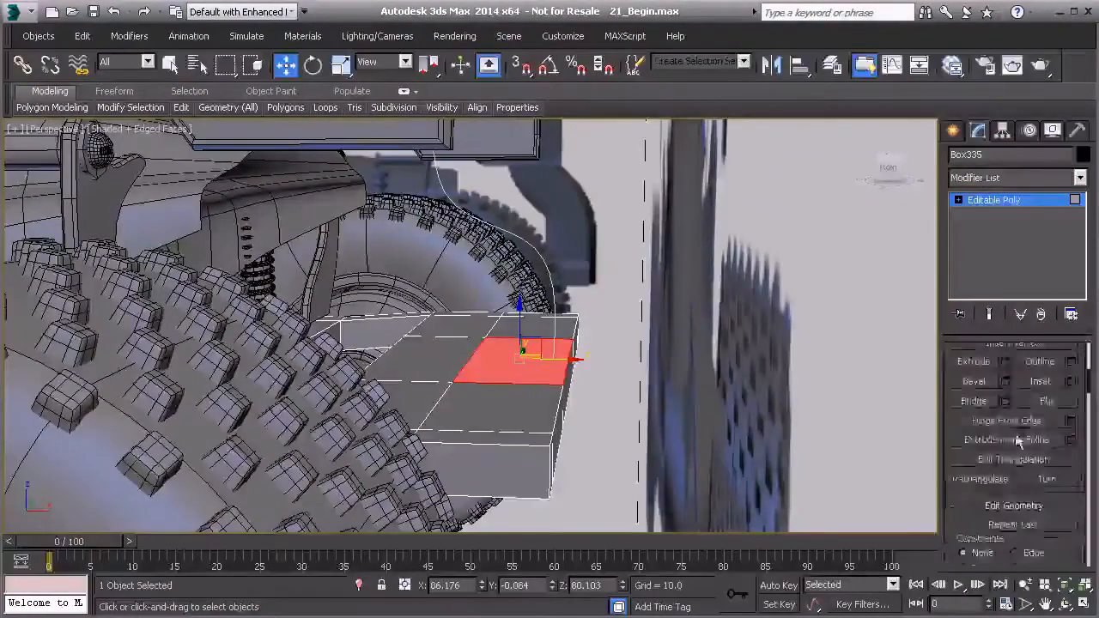
left_click(1072, 439)
middle_click_drag(421, 262, 322, 269)
left_click(490, 410)
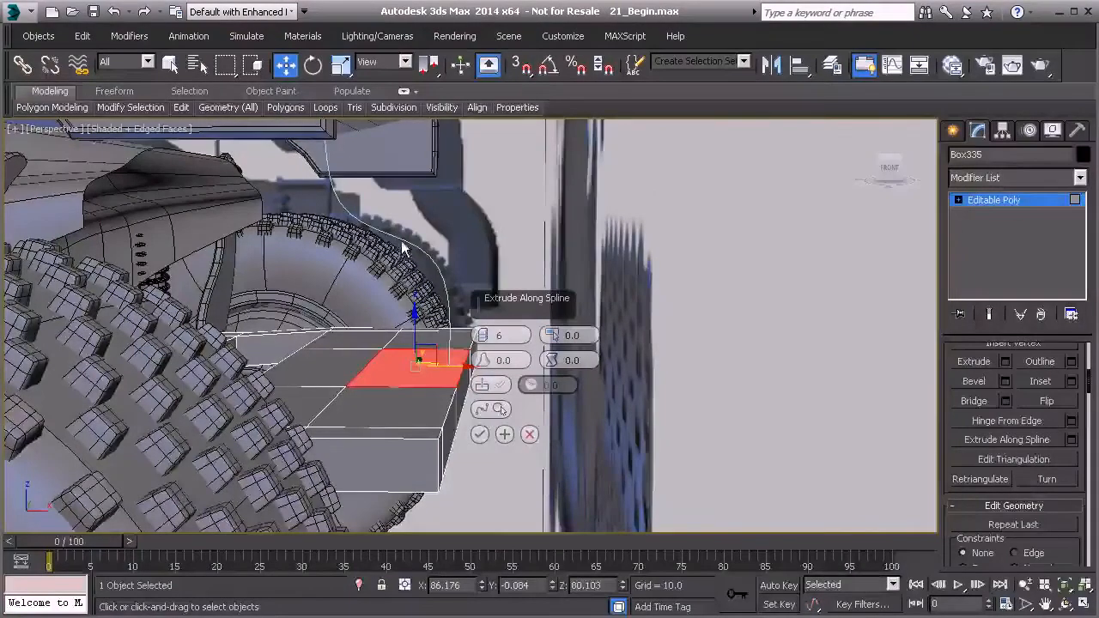
left_click(491, 408)
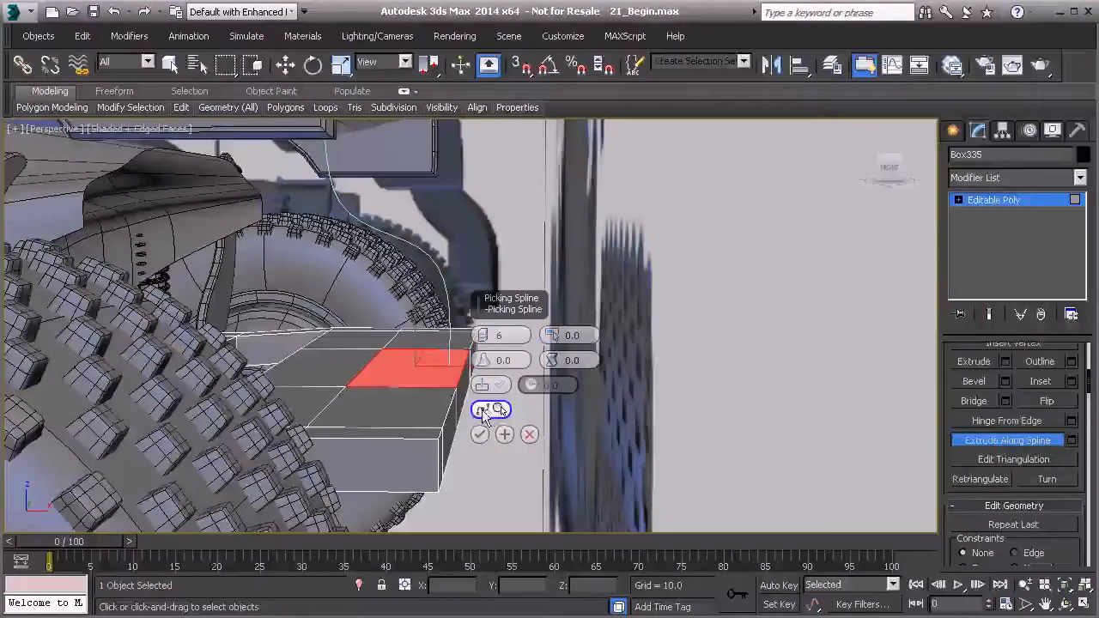
left_click(417, 248)
key("w")
middle_click_drag(417, 248, 367, 294, "alt")
left_click_drag(485, 336, 456, 355)
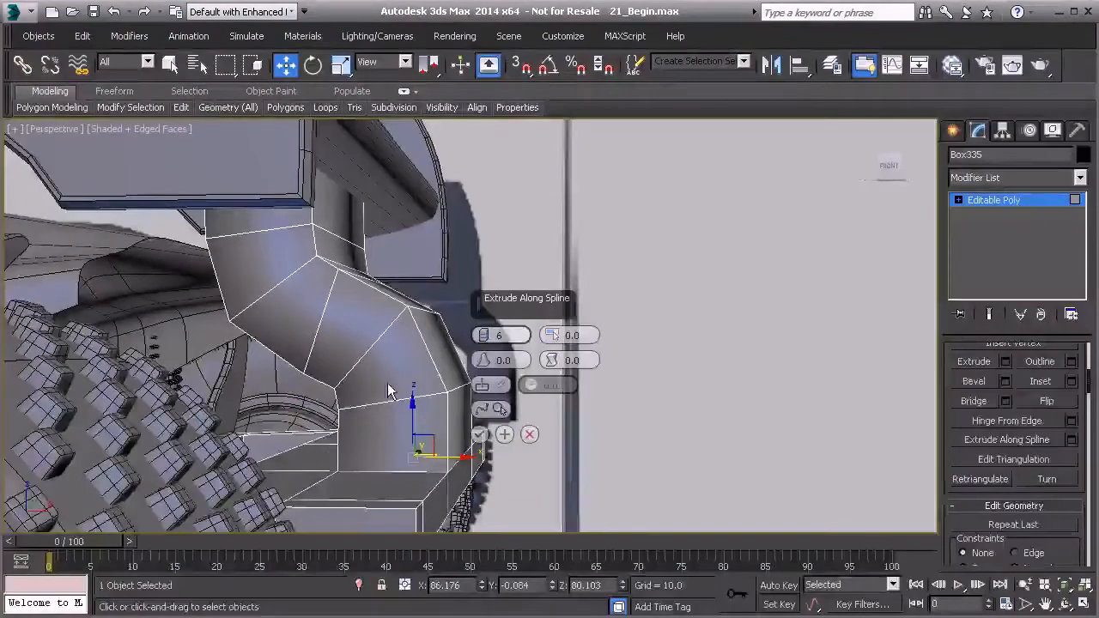
middle_click_drag(389, 363, 470, 360, "alt")
left_click(480, 435)
Leave polygon editing, unfreeze everything and hide the ReferenceImages group
scroll(371, 376, "down", 5)
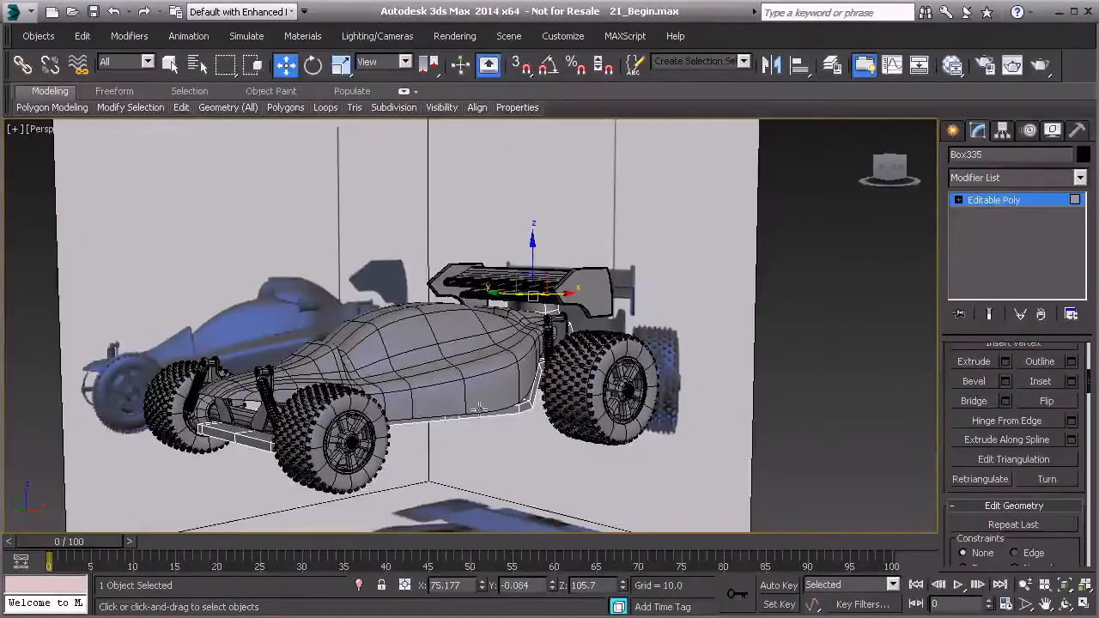
left_click(995, 203)
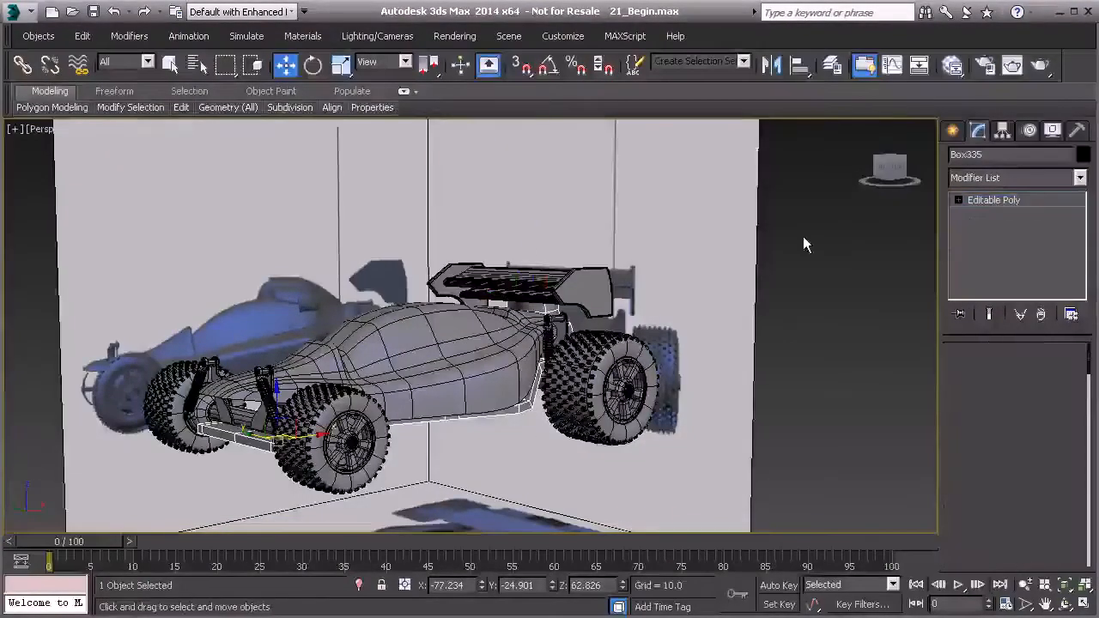
middle_click_drag(483, 234, 491, 261)
right_click(473, 217)
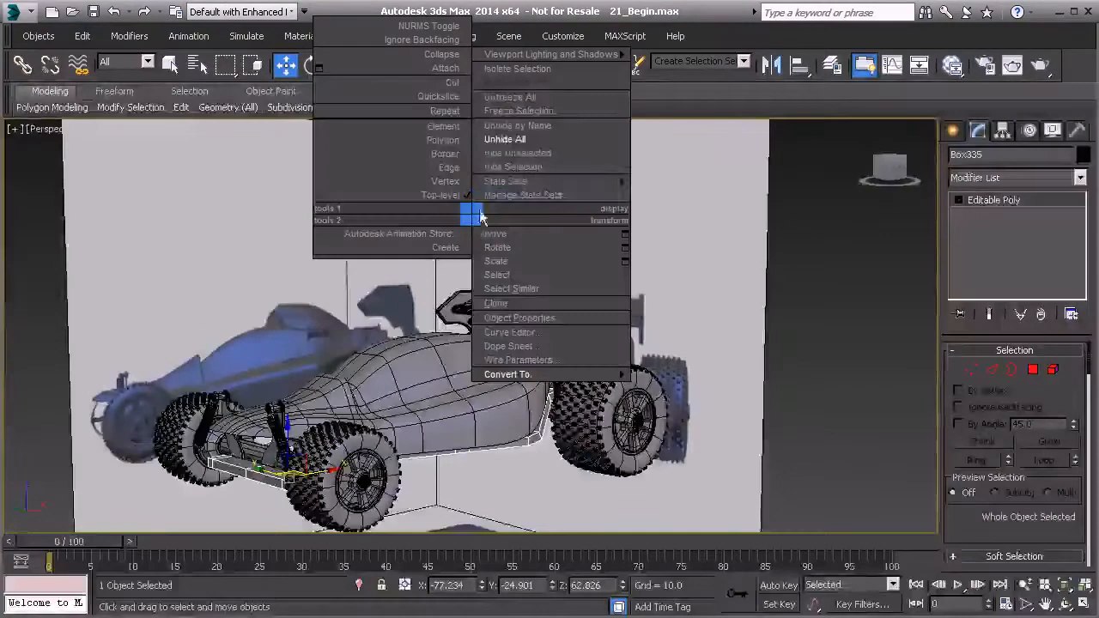
left_click(508, 101)
left_click(441, 186)
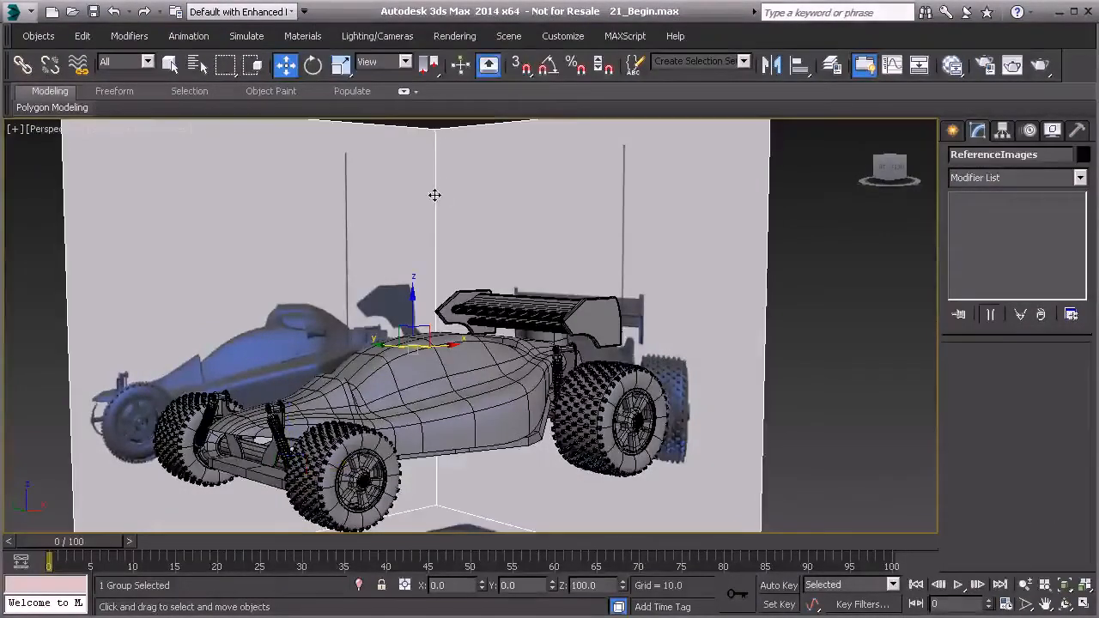
scroll(453, 269, "down", 4)
right_click(437, 212)
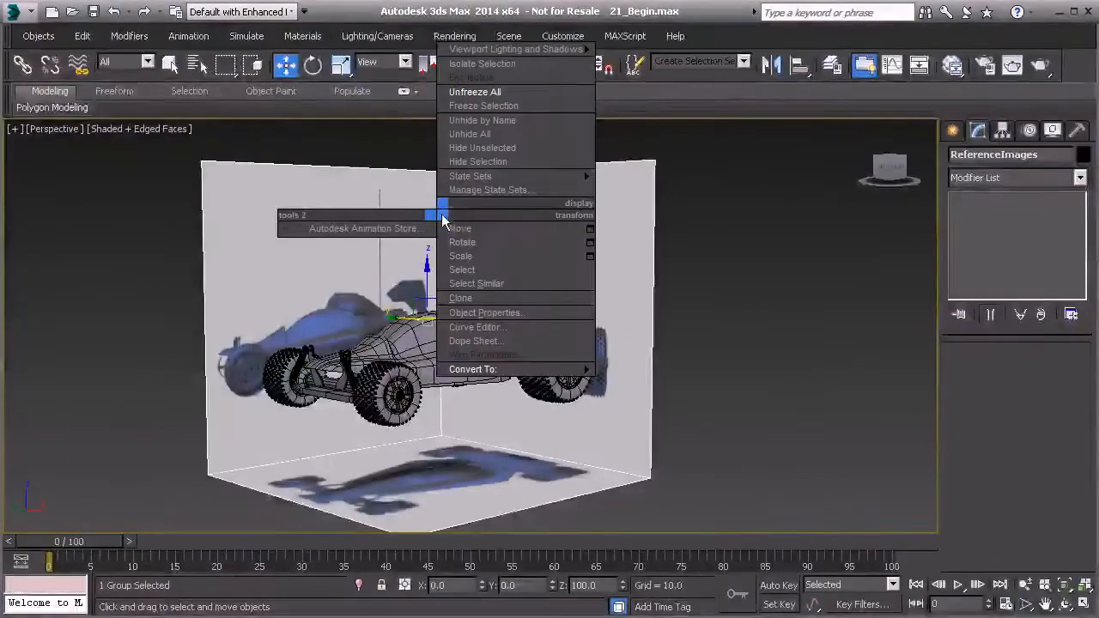
left_click(474, 166)
Connect the ring of horizontal edges across the curved support with 2 segments, using pinch 0 and slide 0
middle_click_drag(483, 295, 382, 318, "alt")
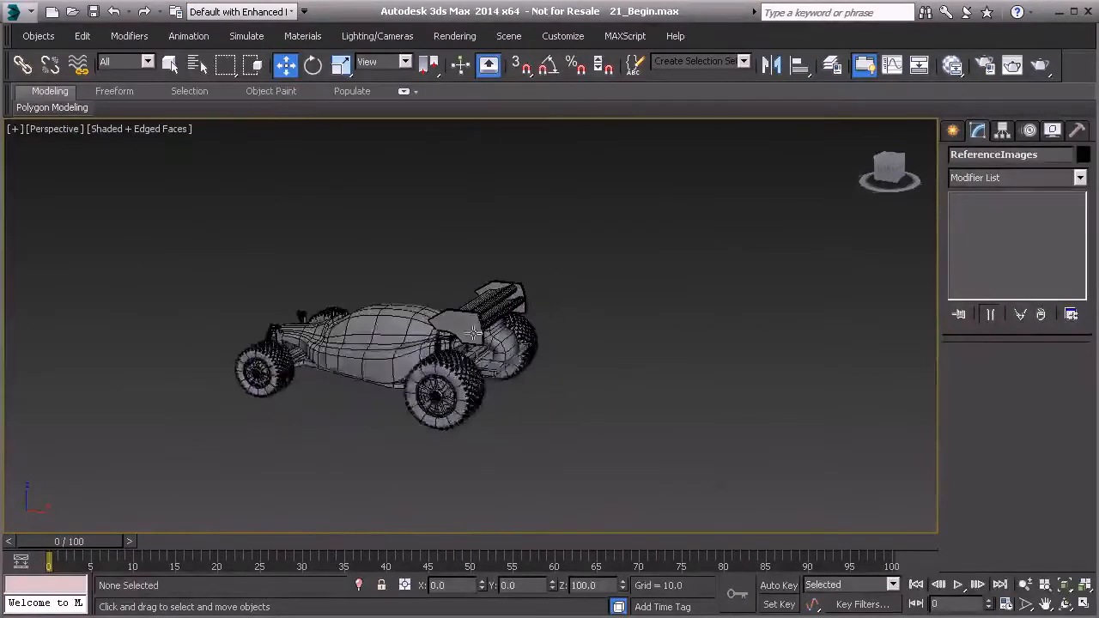
scroll(523, 345, "up", 4)
mouse_move(522, 345)
middle_mouse_down("alt")
mouse_move(498, 345)
mouse_move(533, 327)
mouse_move(541, 335)
middle_mouse_up("alt")
scroll(493, 346, "up", 3)
left_click(541, 335)
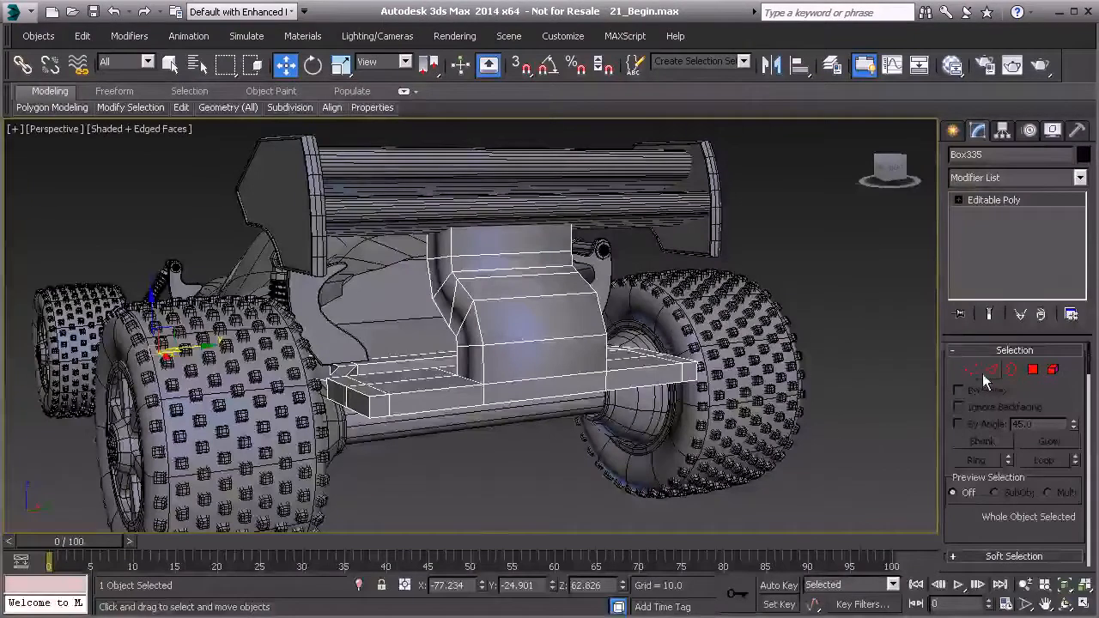
left_click(989, 369)
left_click(539, 338)
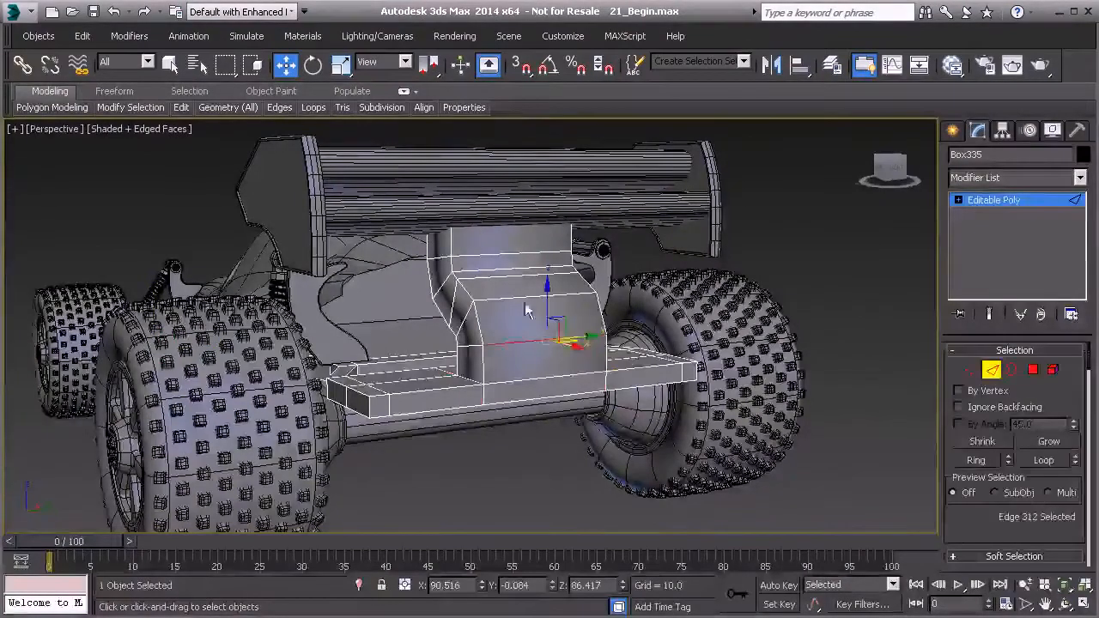
left_click(975, 461)
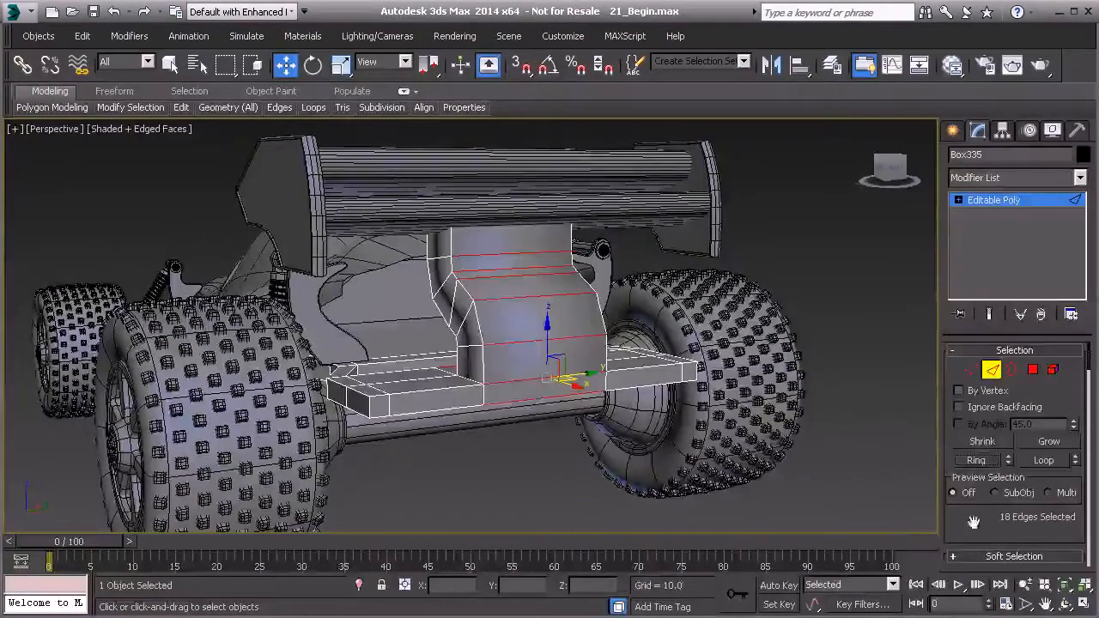
scroll(972, 522, "down", 5)
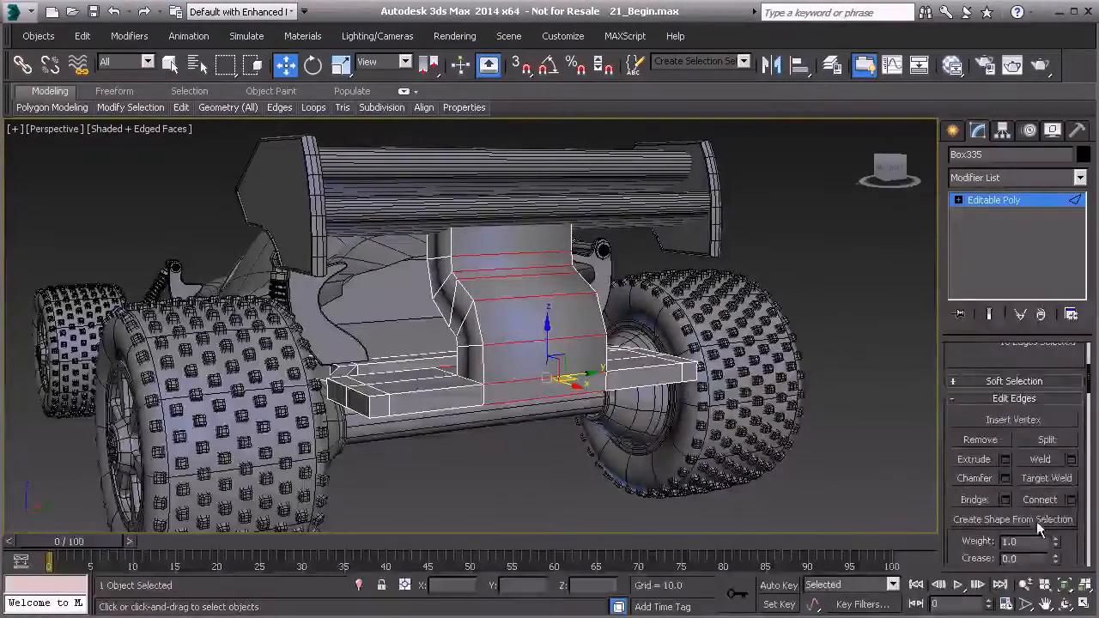
left_click(483, 332)
middle_click_drag(523, 446, 458, 472, "alt")
scroll(458, 472, "up", 4)
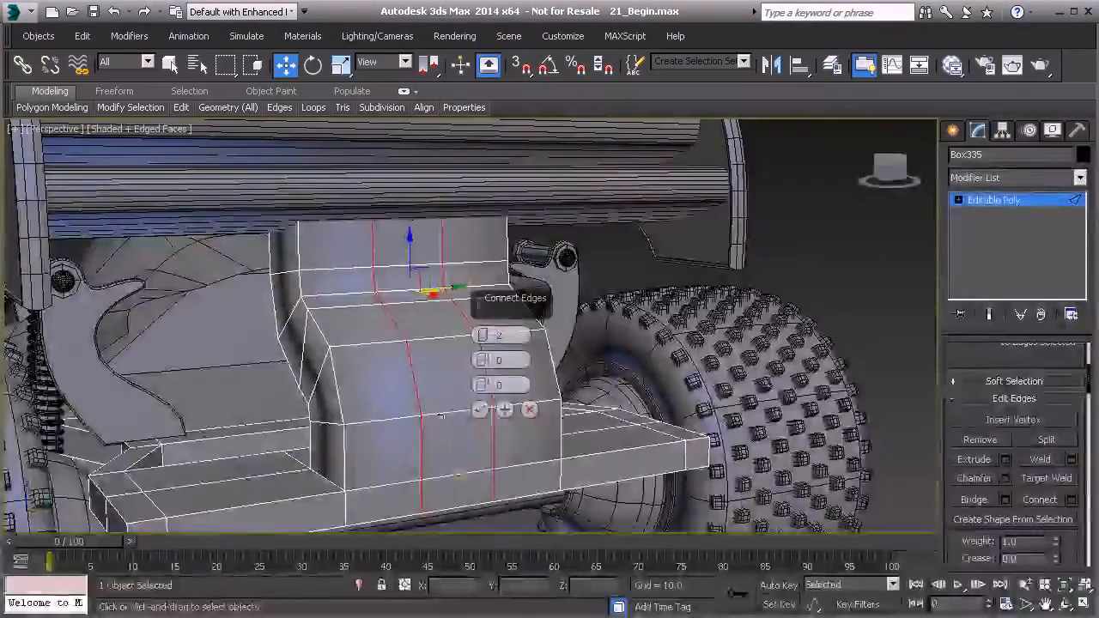
mouse_move(456, 427)
middle_mouse_down("alt")
mouse_move(479, 438)
mouse_move(474, 422)
middle_mouse_up("alt")
left_click(484, 412)
Select the six polygons of the middle strip on the support's rear face, excluding the base plate's edge
scroll(972, 355, "up", 1)
left_click_drag(972, 355, 984, 435)
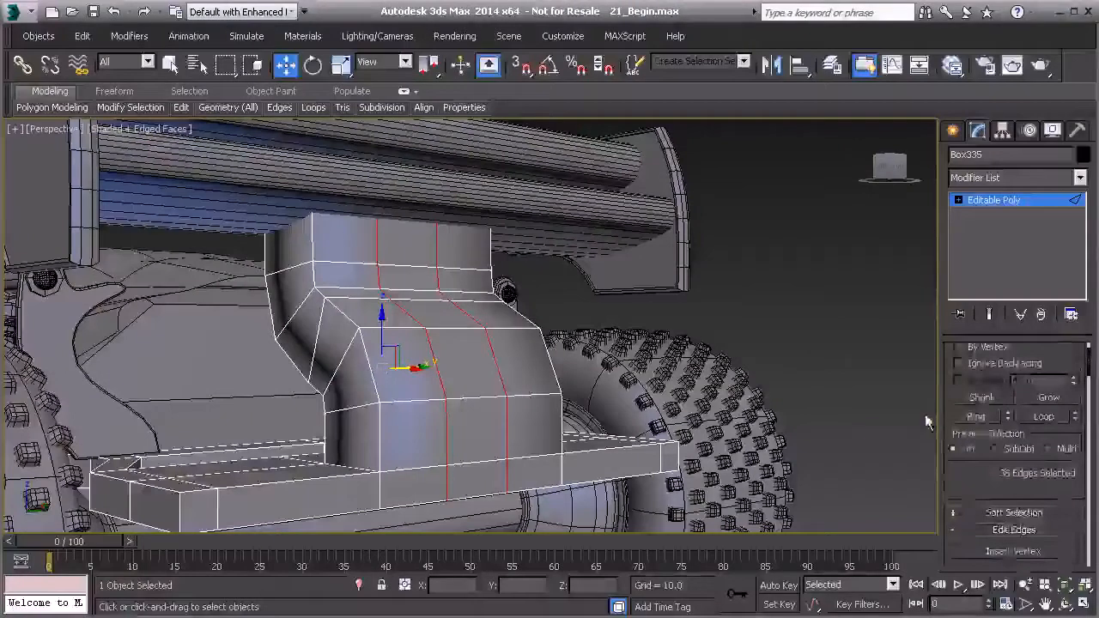
key("4")
left_click(405, 285, "ctrl")
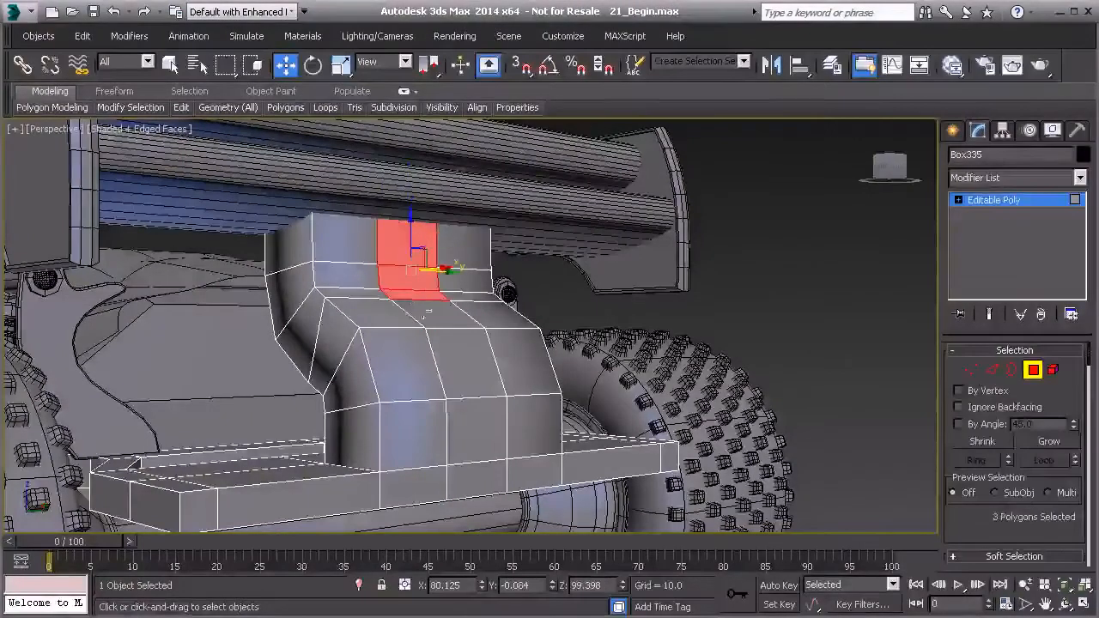
left_click(426, 314, "ctrl")
left_click(461, 376, "ctrl")
left_click(478, 476, "ctrl")
middle_click_drag(478, 476, 485, 429, "alt")
left_click(485, 427, "alt")
left_click(471, 456, "alt")
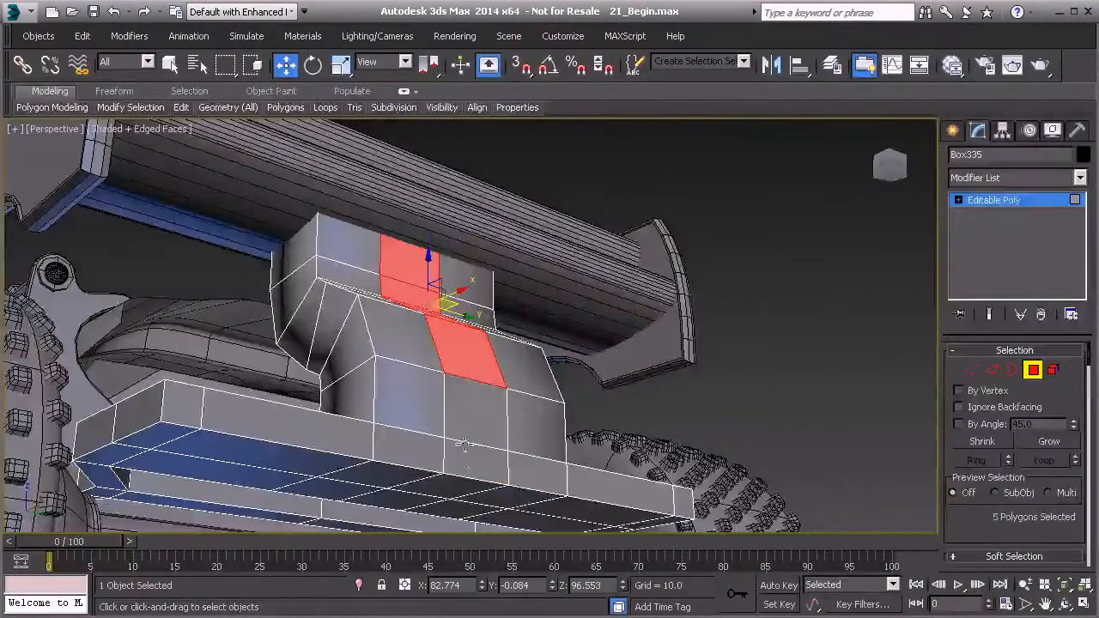
left_click(473, 414, "ctrl")
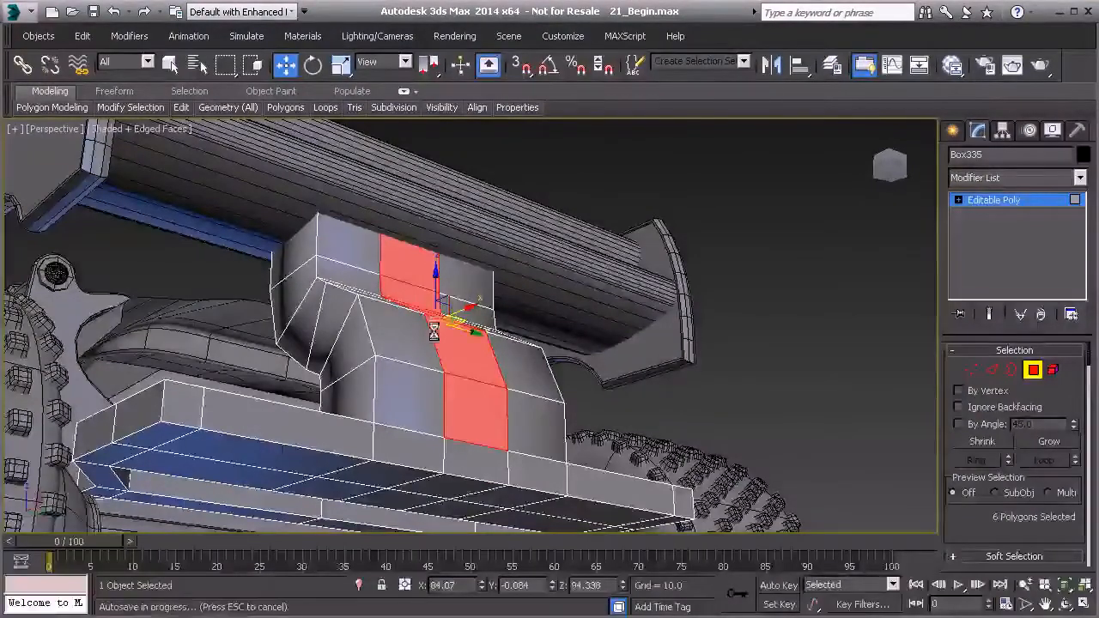
Bevel the selected middle strip as a group with a height of about 0.541 and an outline of -1.0
middle_click_drag(419, 335, 440, 388, "alt")
left_click_drag(983, 519, 982, 514)
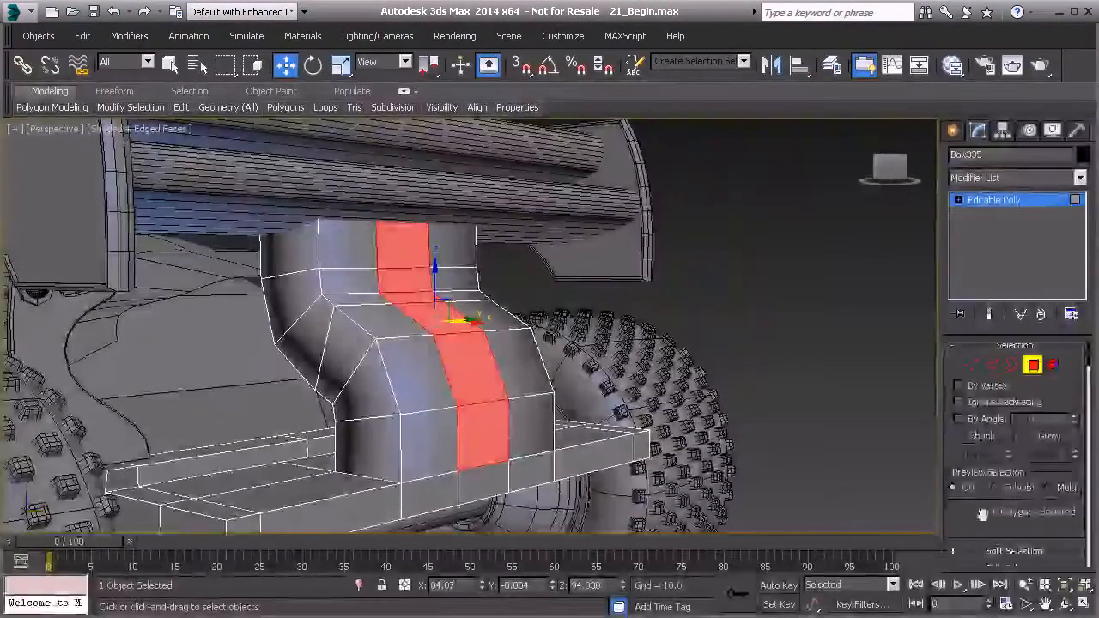
scroll(982, 514, "down", 5)
left_click(1005, 492)
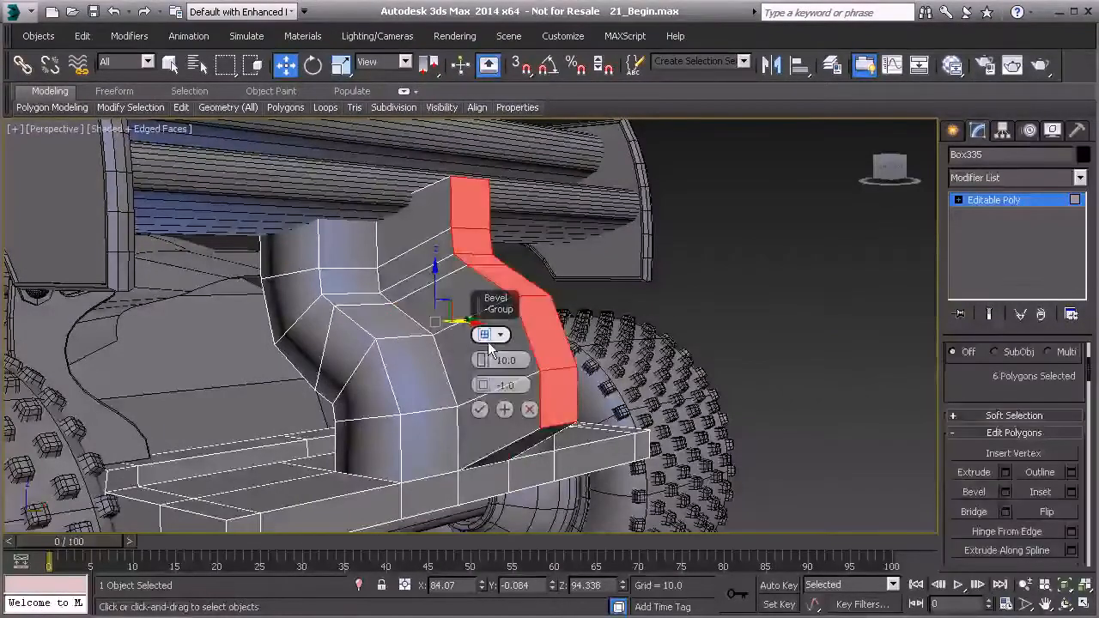
left_click_drag(482, 359, 461, 415)
middle_click_drag(460, 414, 404, 379, "alt")
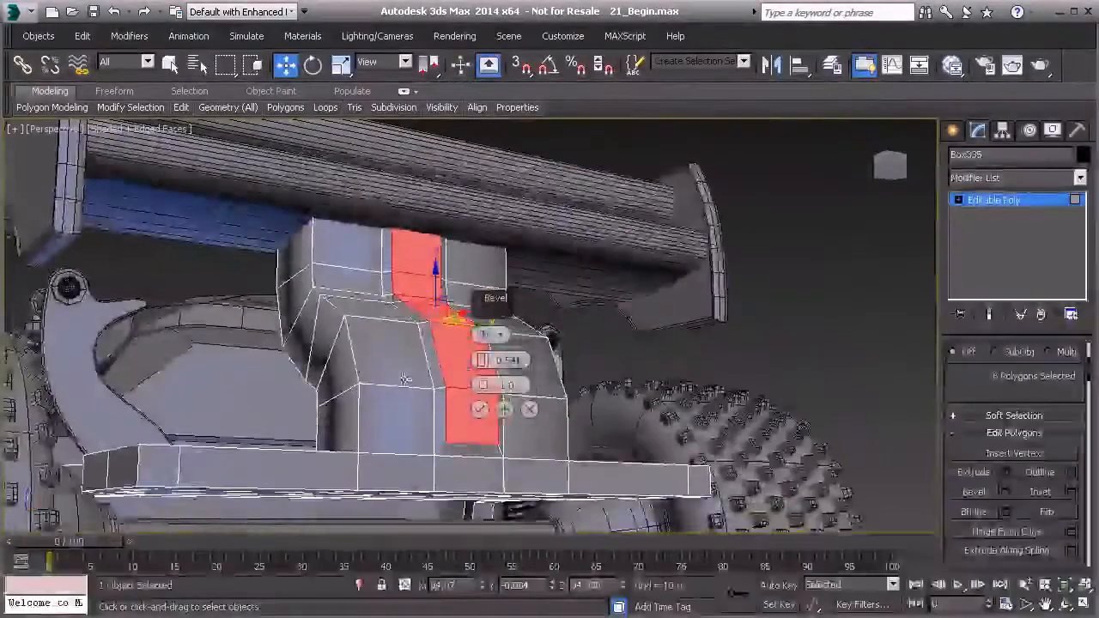
left_click(481, 411)
key("ctrl+q")
middle_click_drag(483, 416, 449, 376, "alt")
Leave polygon editing, clear the selection and inspect the support and the whole vehicle from several angles
left_click(1000, 203)
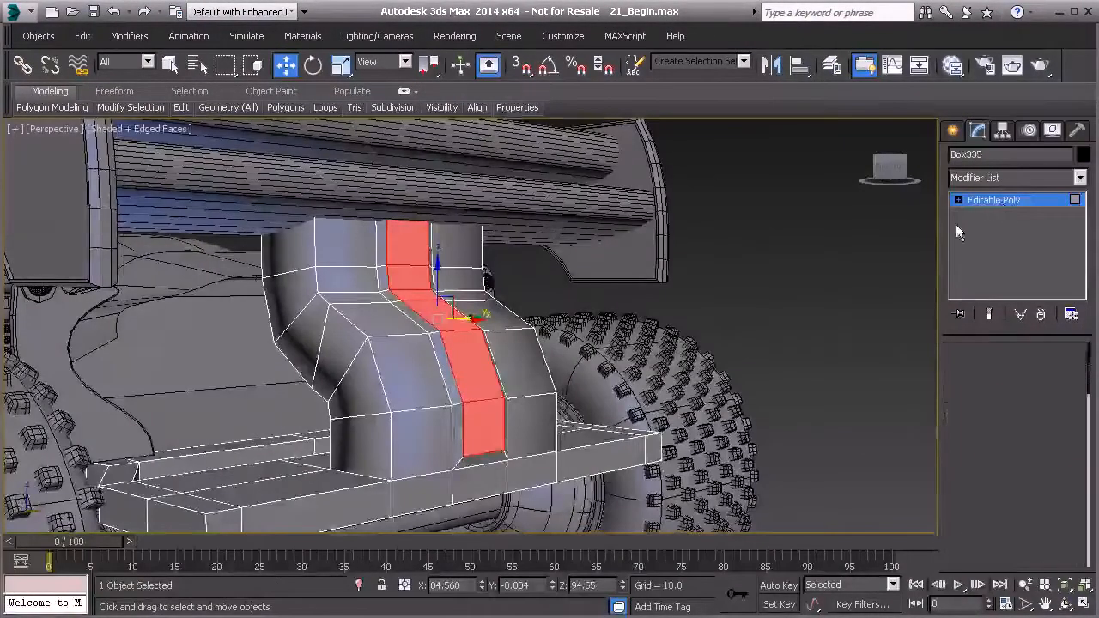
left_click(745, 296)
scroll(677, 336, "down", 5)
middle_click_drag(507, 339, 646, 340, "alt")
middle_click_drag(590, 363, 611, 283, "alt")
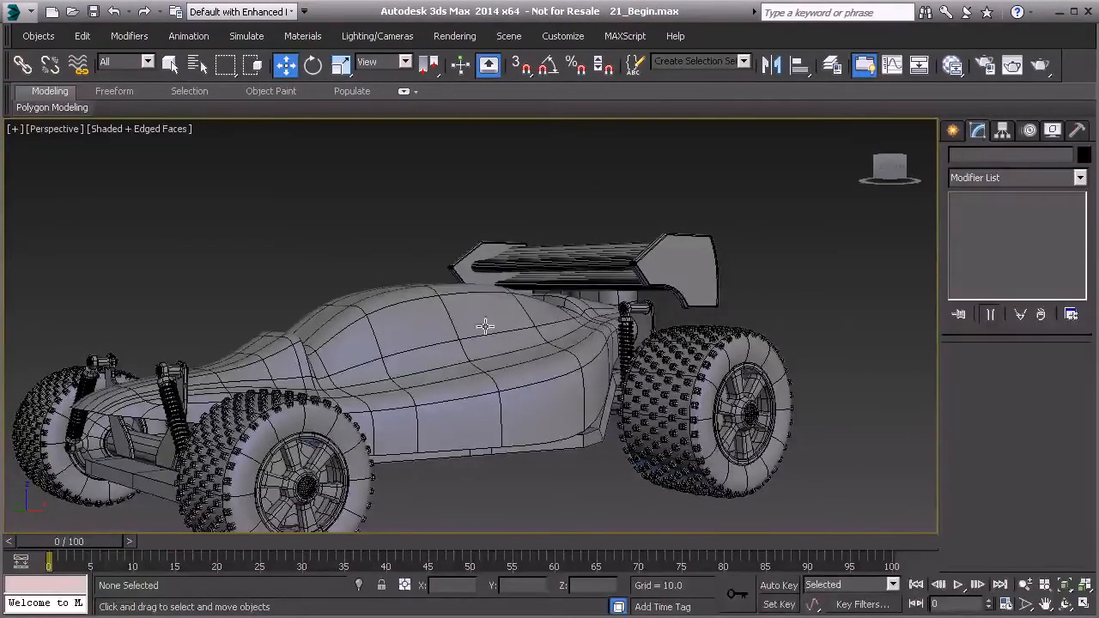
middle_click_drag(547, 378, 563, 408, "alt")
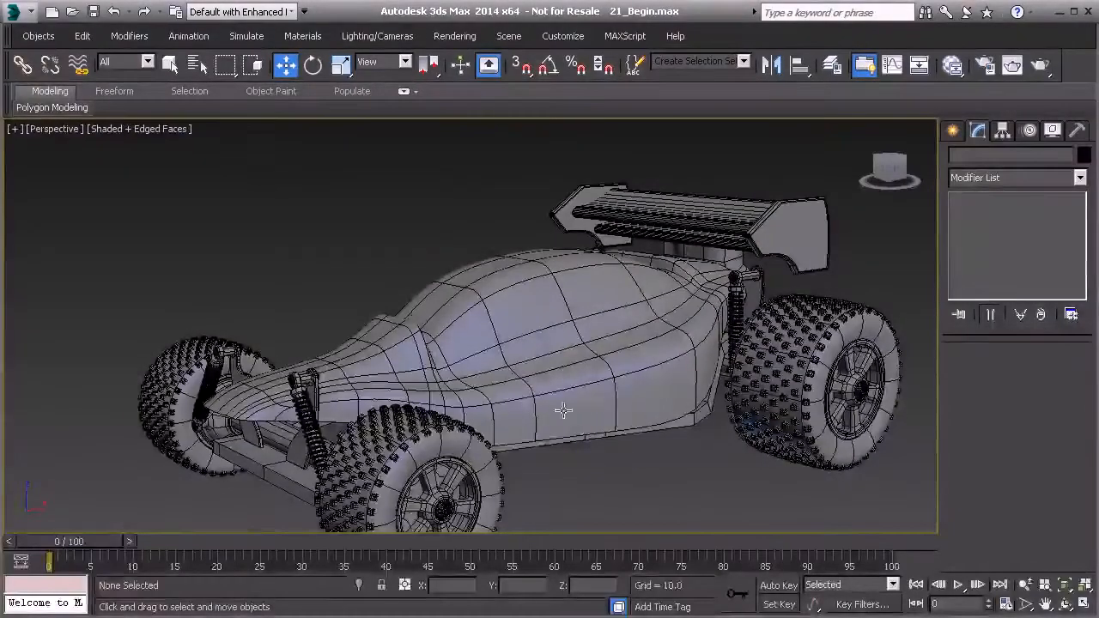